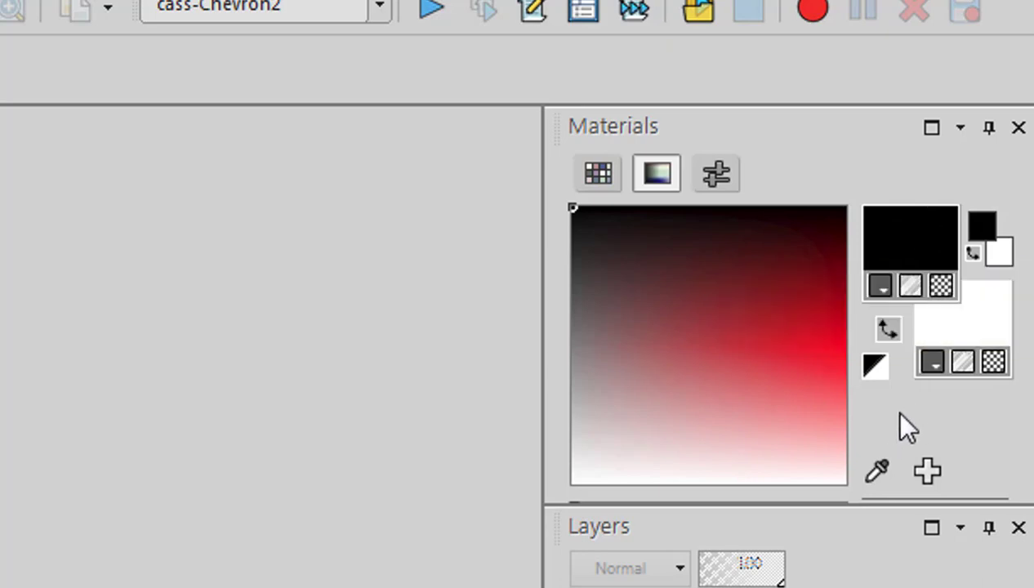
Starting from the black foreground swatch, raise lightness and mix light blue #89b5d5 on the wheel.
left_click(911, 238)
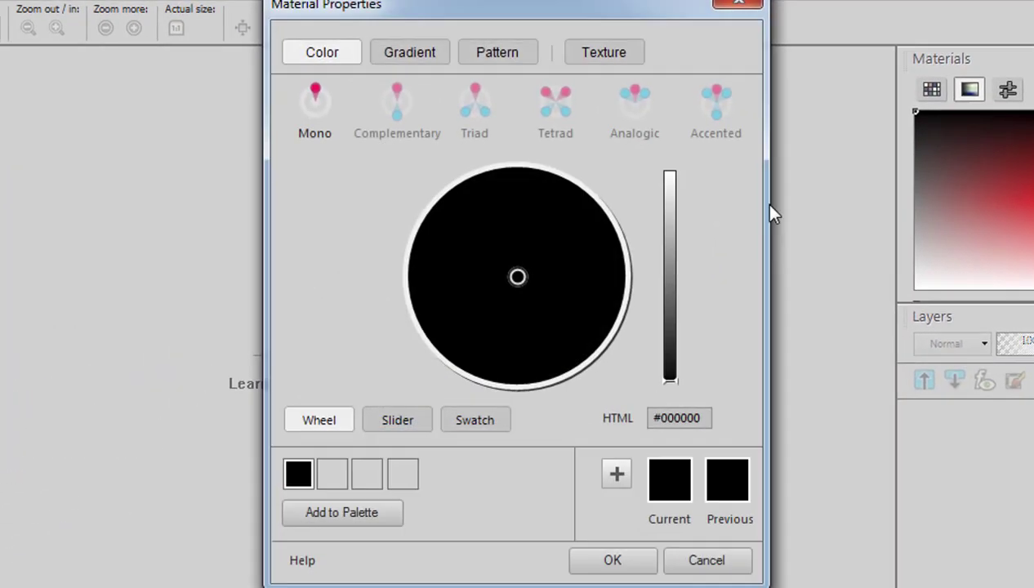
left_click_drag(595, 19, 624, 26)
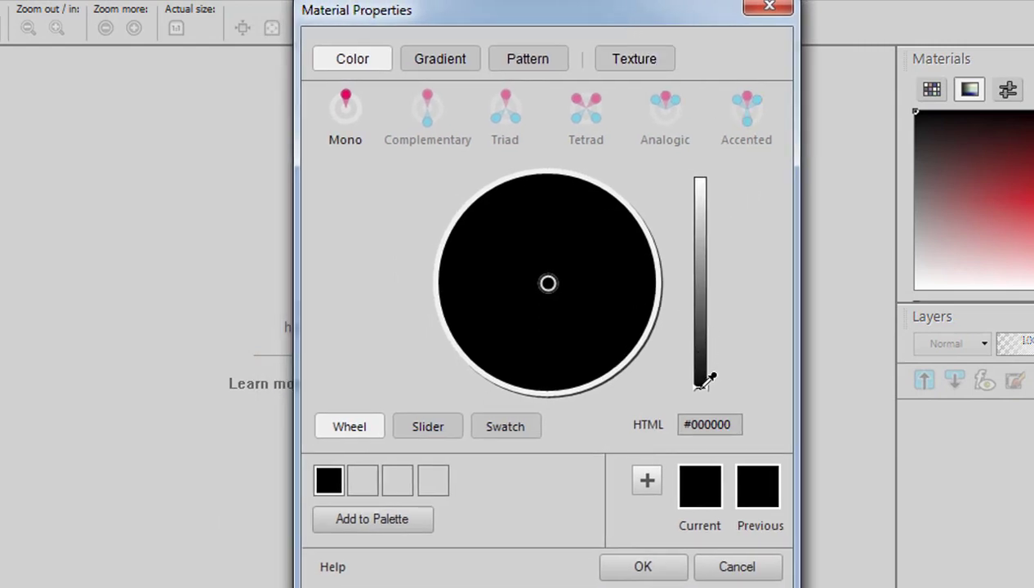
left_click_drag(706, 377, 707, 262)
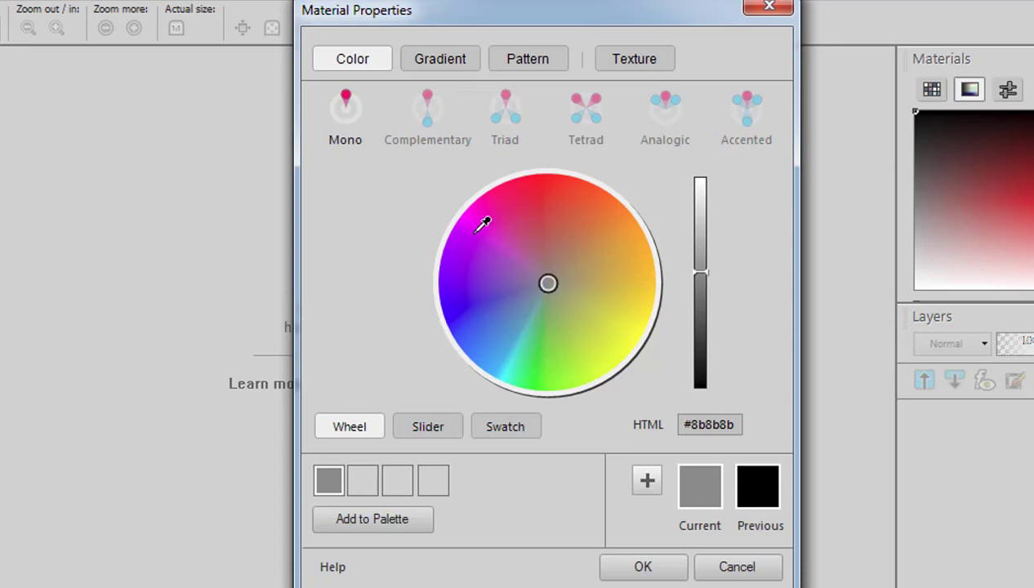
left_click_drag(549, 280, 518, 187)
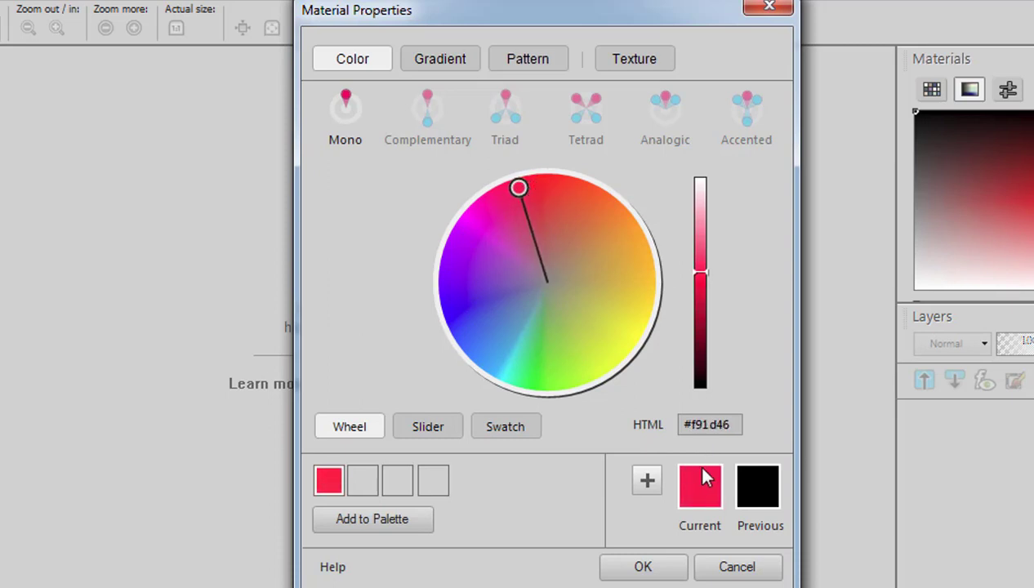
left_click_drag(519, 187, 579, 306)
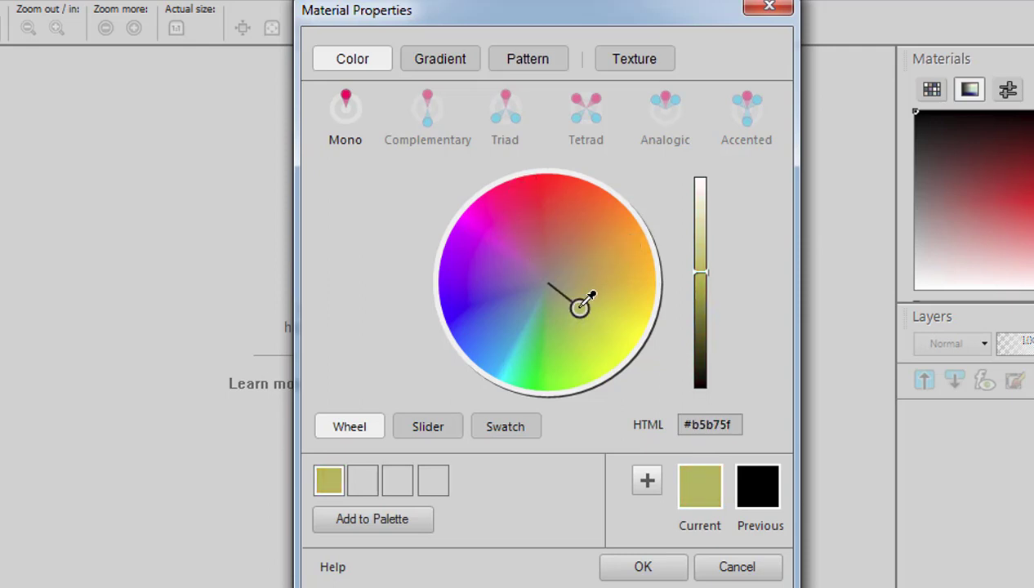
left_click(514, 318)
mouse_move(514, 318)
left_mouse_down()
mouse_move(473, 350)
mouse_move(543, 288)
mouse_move(530, 307)
left_mouse_up()
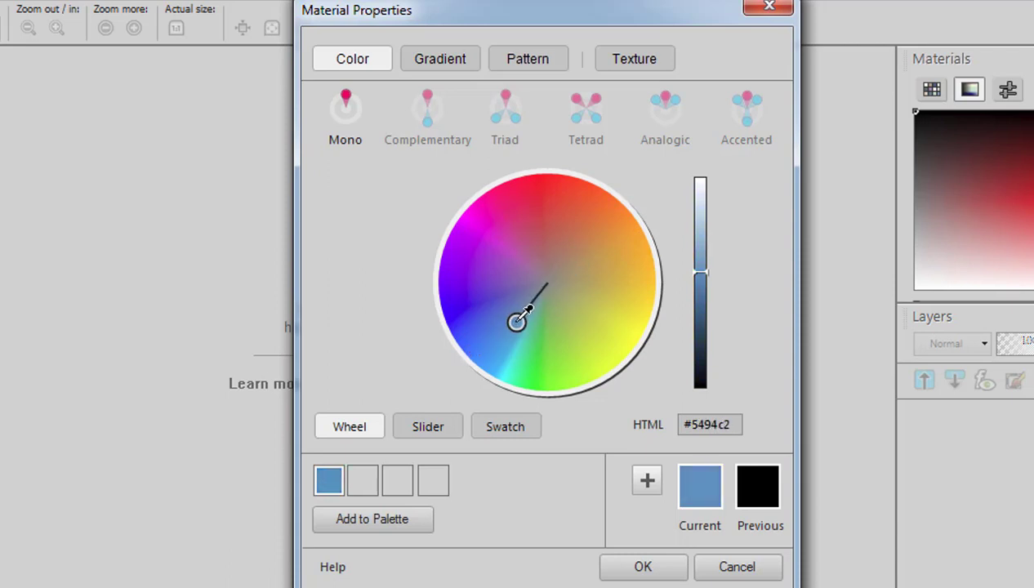
left_click_drag(704, 272, 704, 241)
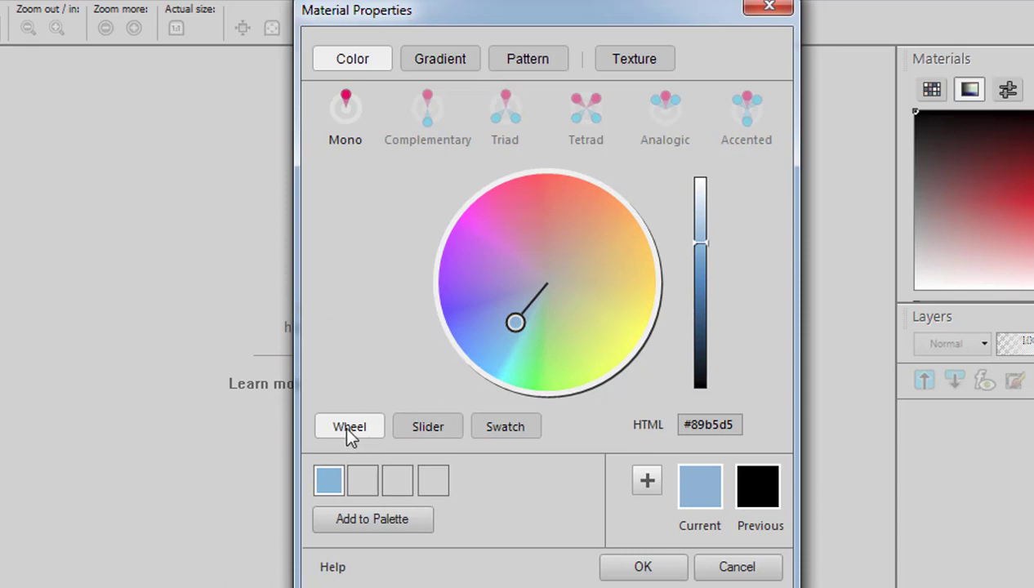
Switch to RGB Sliders and set Red 221, Green 107, Blue 117.
left_click(425, 433)
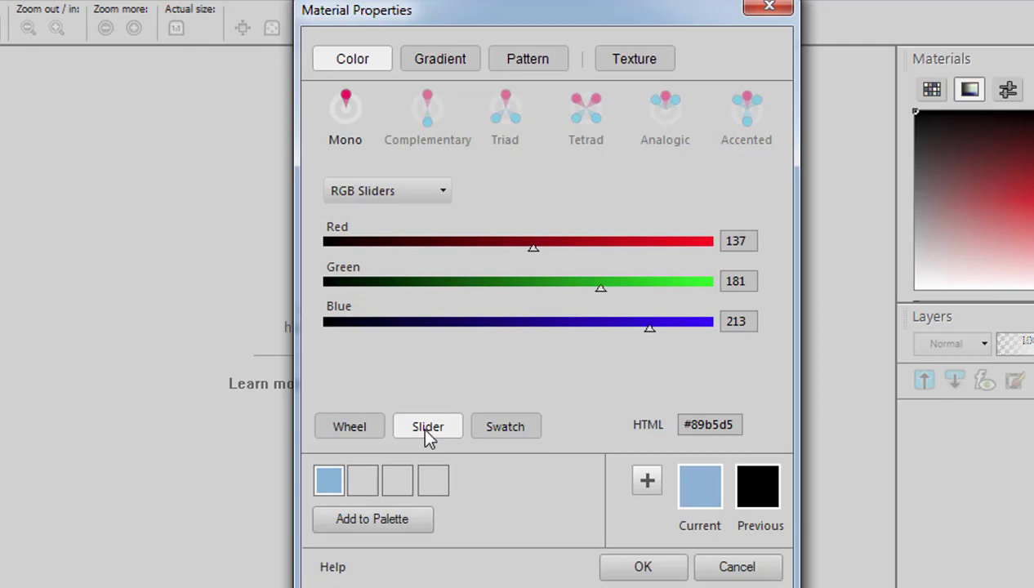
left_click(441, 195)
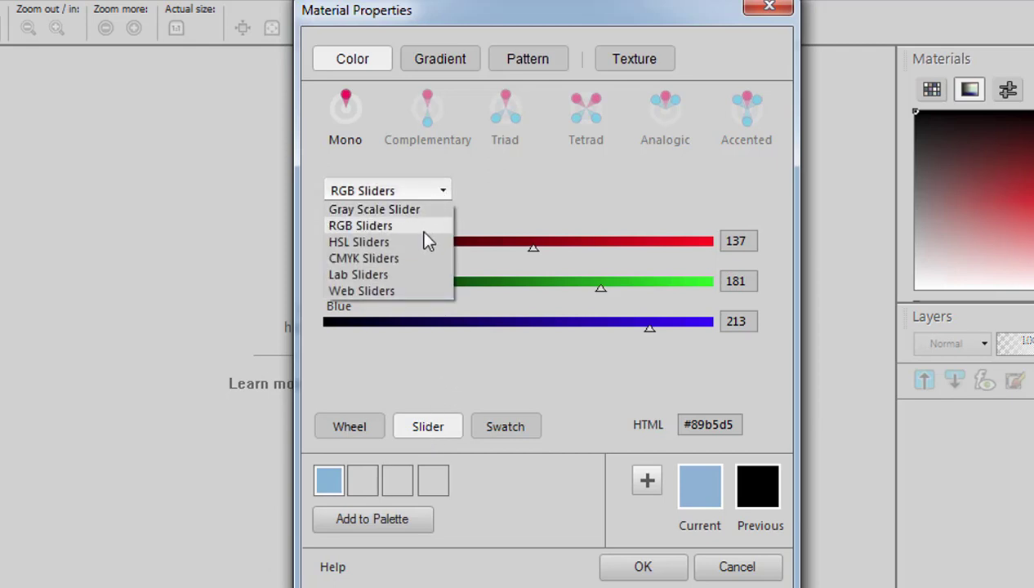
left_click(420, 225)
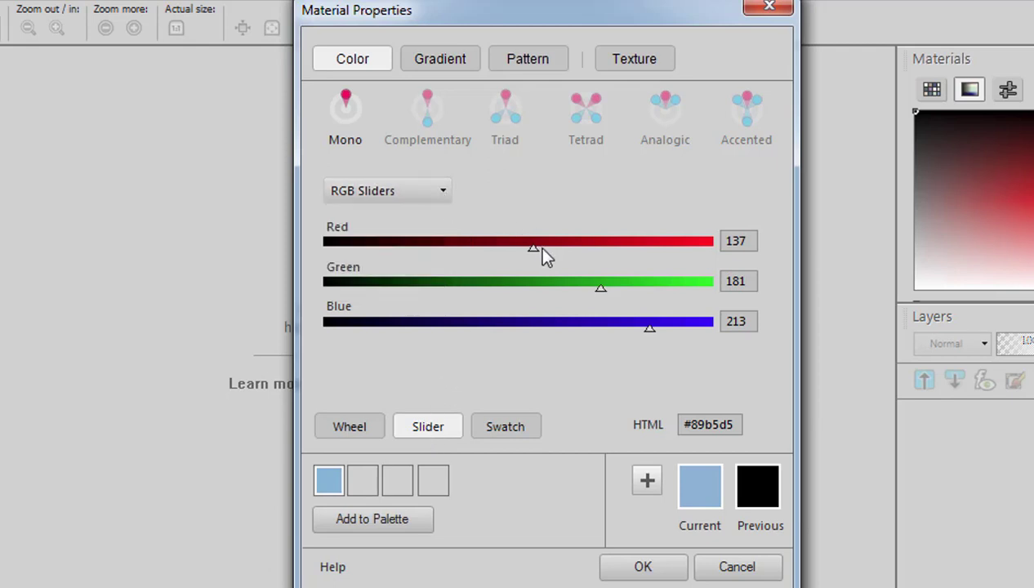
left_click_drag(534, 245, 664, 250)
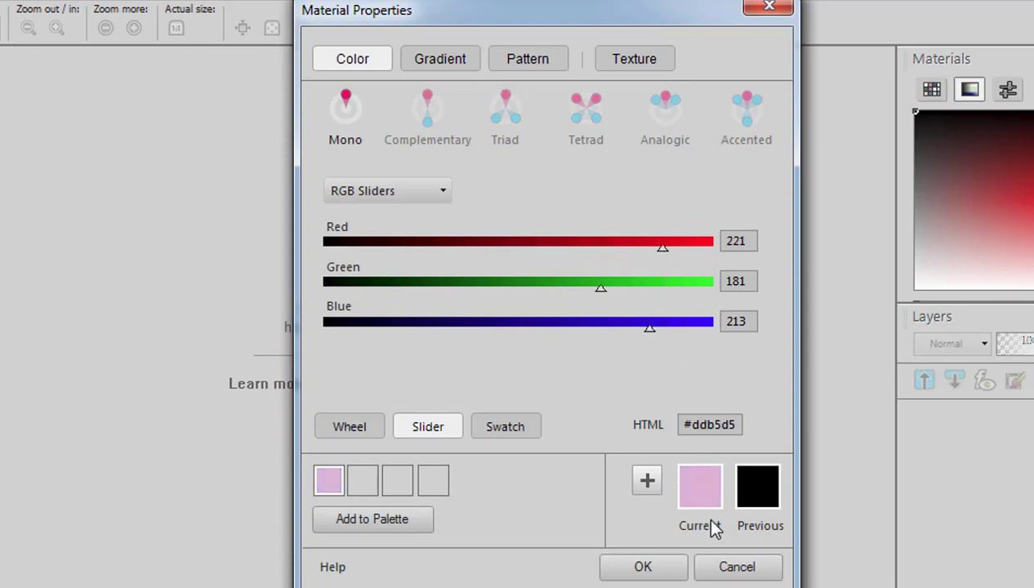
left_click_drag(602, 288, 488, 287)
left_click_drag(653, 331, 504, 332)
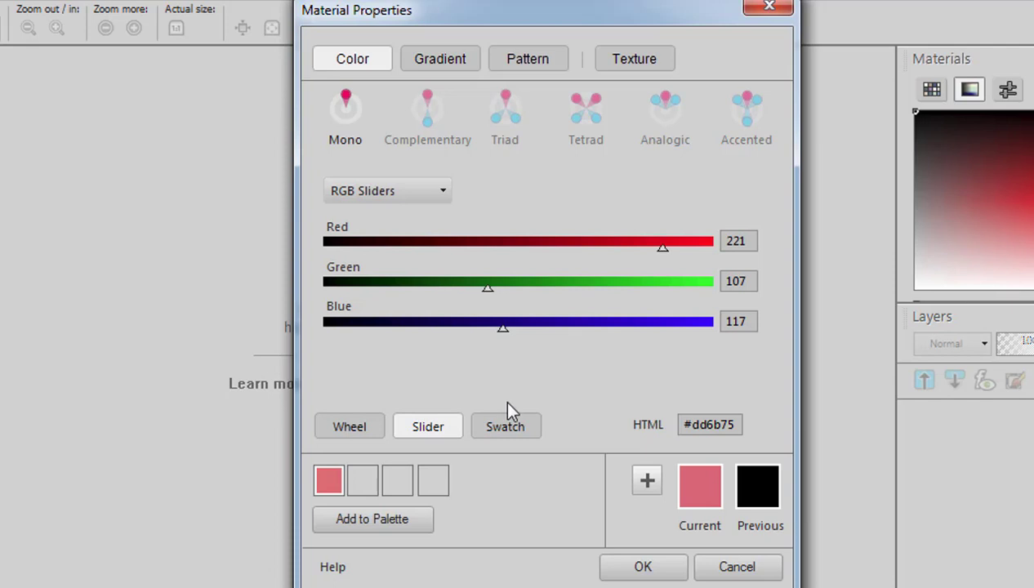
Switch to swatch view and load Palette 1 with its blue, magenta and yellow swatches.
left_click(505, 432)
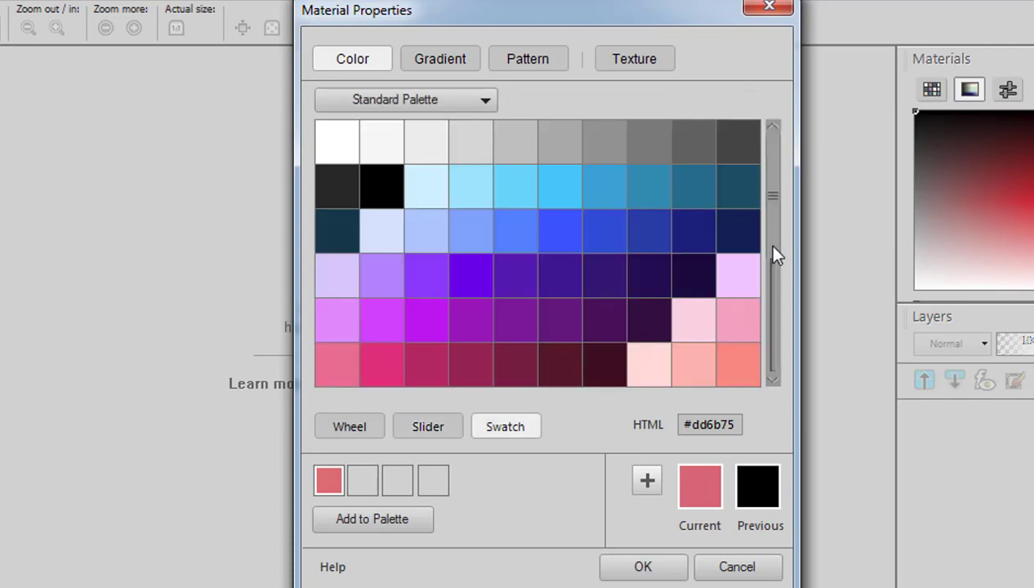
scroll(773, 254, "down", 1)
scroll(780, 276, "up", 2)
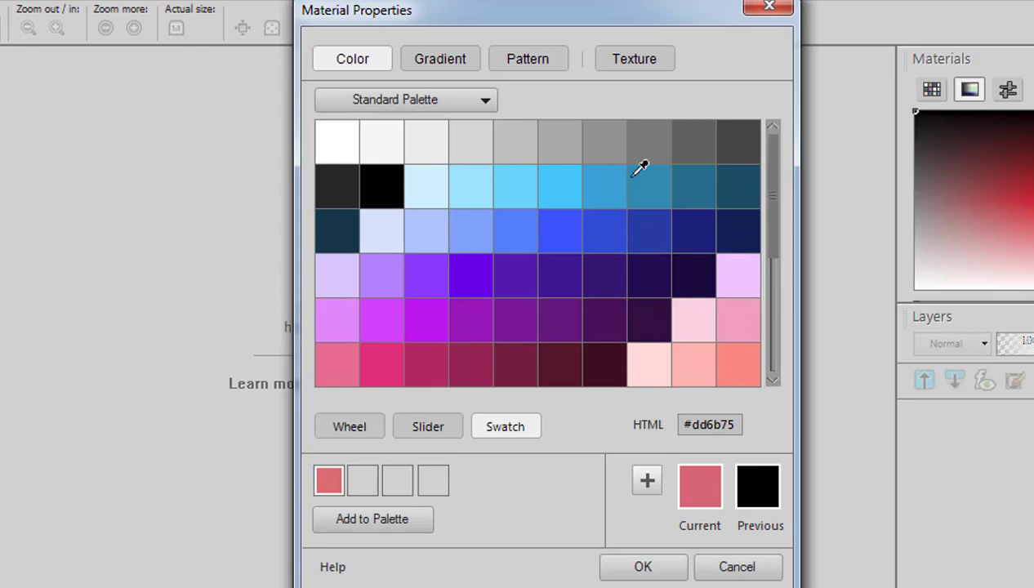
left_click(485, 101)
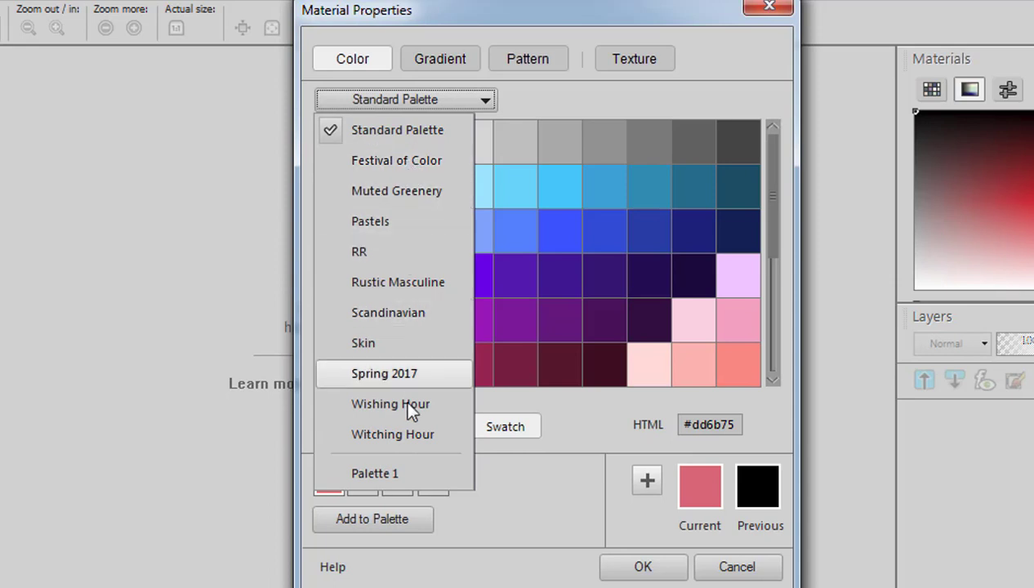
left_click(402, 473)
mouse_move(713, 501)
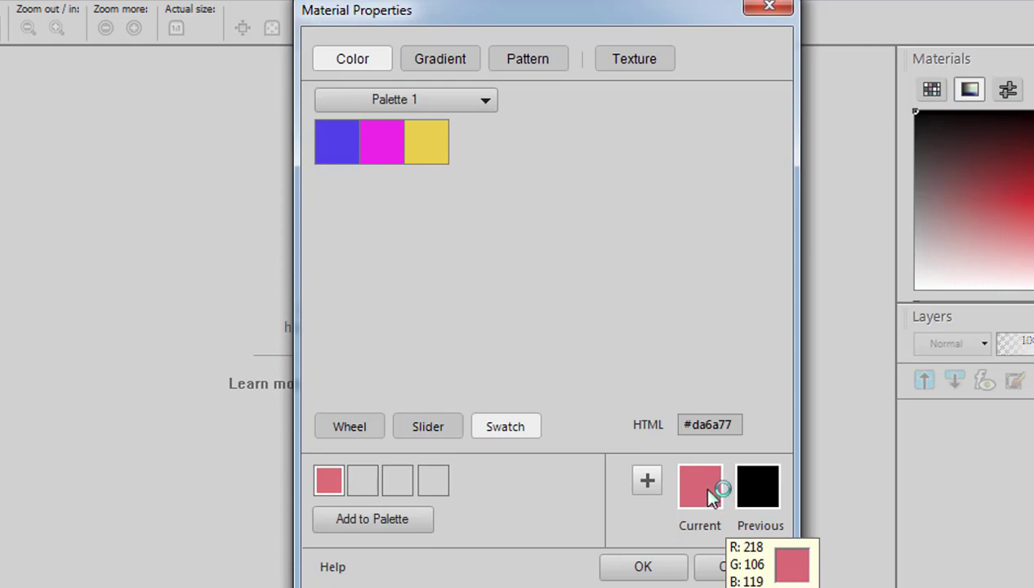
Add the current pink #da6a77 to Palette 1 as a swatch named 'Palette 1 Pink2'.
left_click(647, 481)
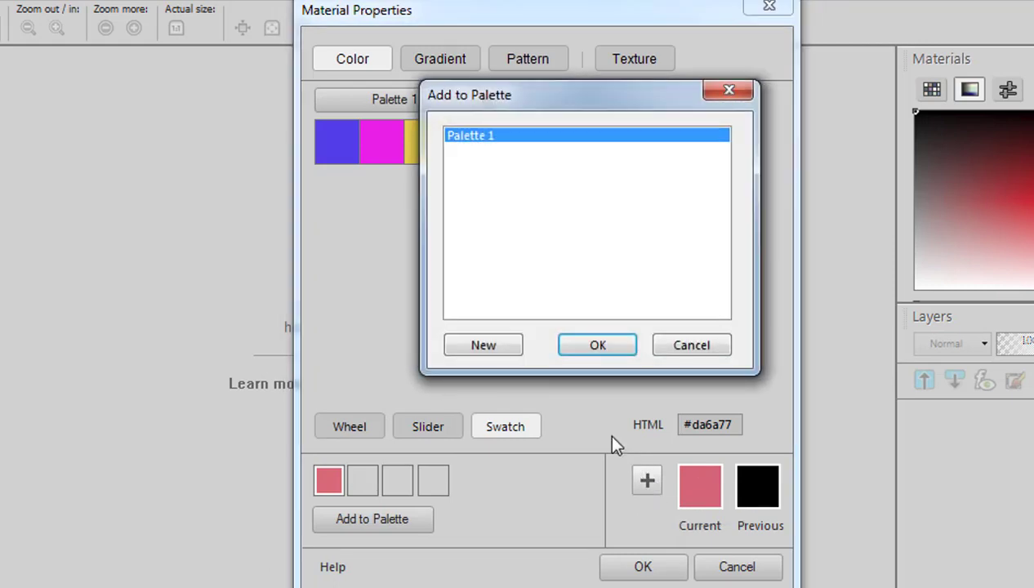
left_click(493, 137)
left_click(603, 349)
left_click_drag(467, 305, 535, 302)
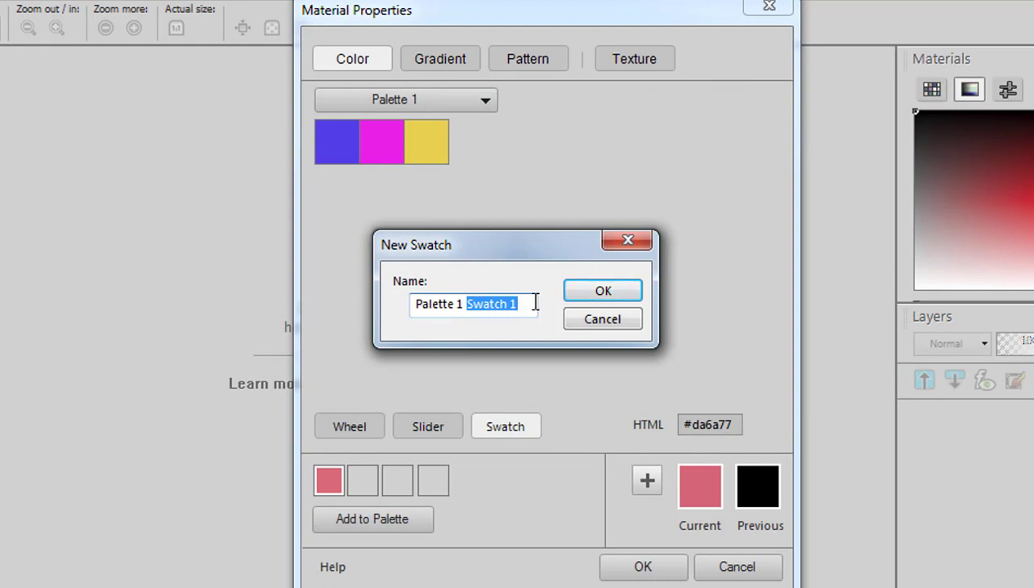
type("Pink2")
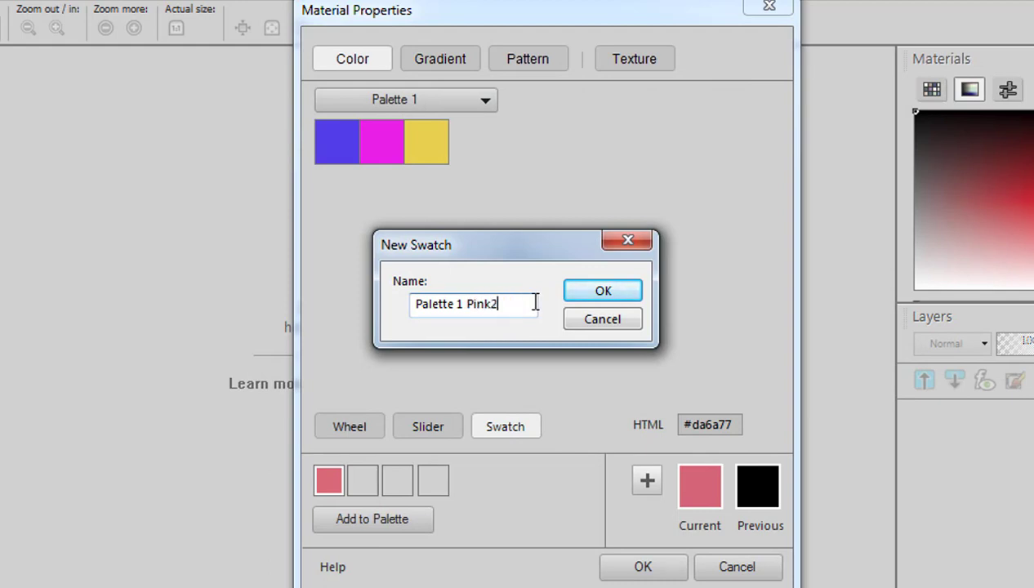
left_click(603, 292)
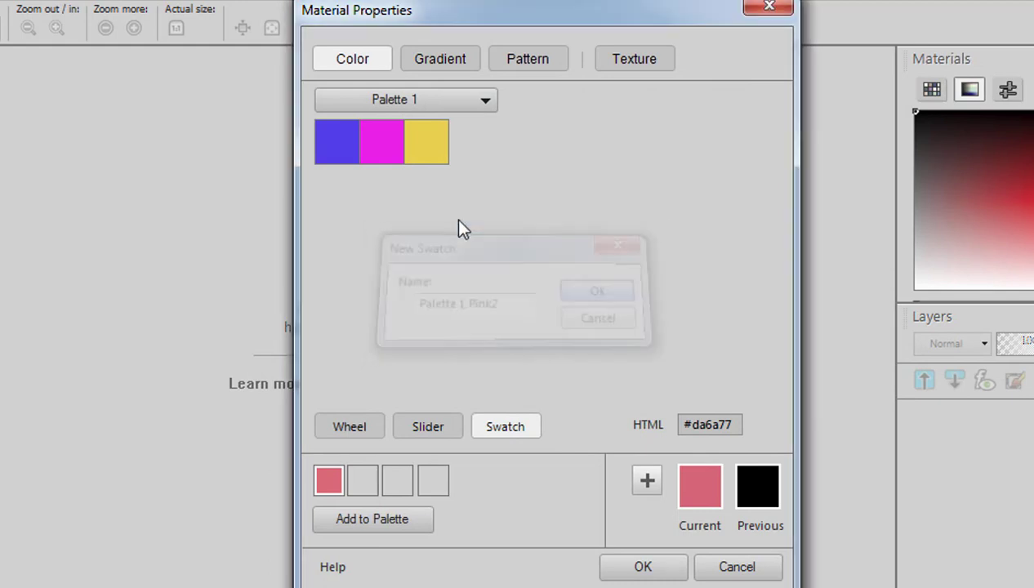
Try Complementary, Triad, Tetrad and Analogic harmonies, ending on Accented around golden #ebbd59.
left_click(347, 428)
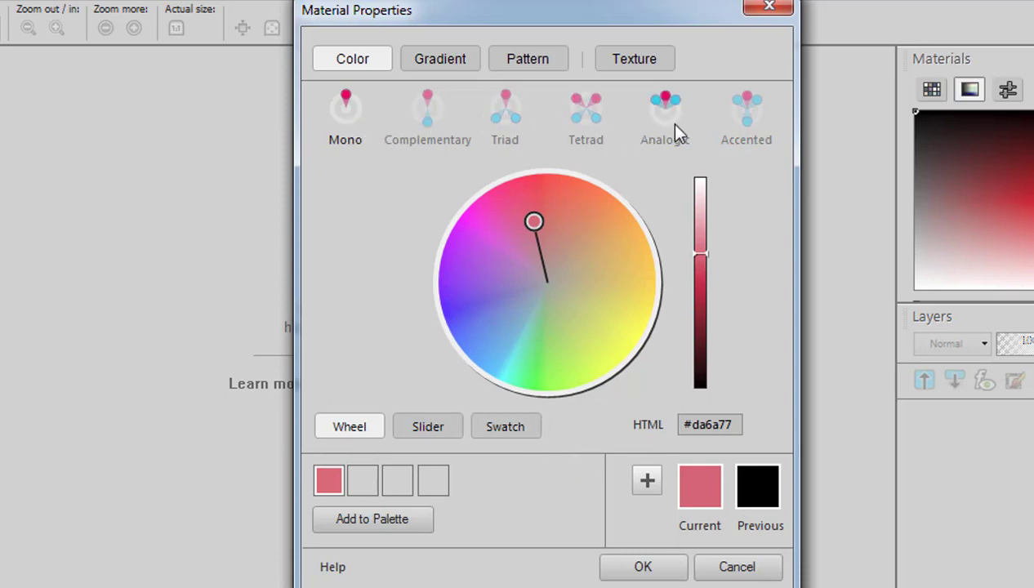
left_click(427, 112)
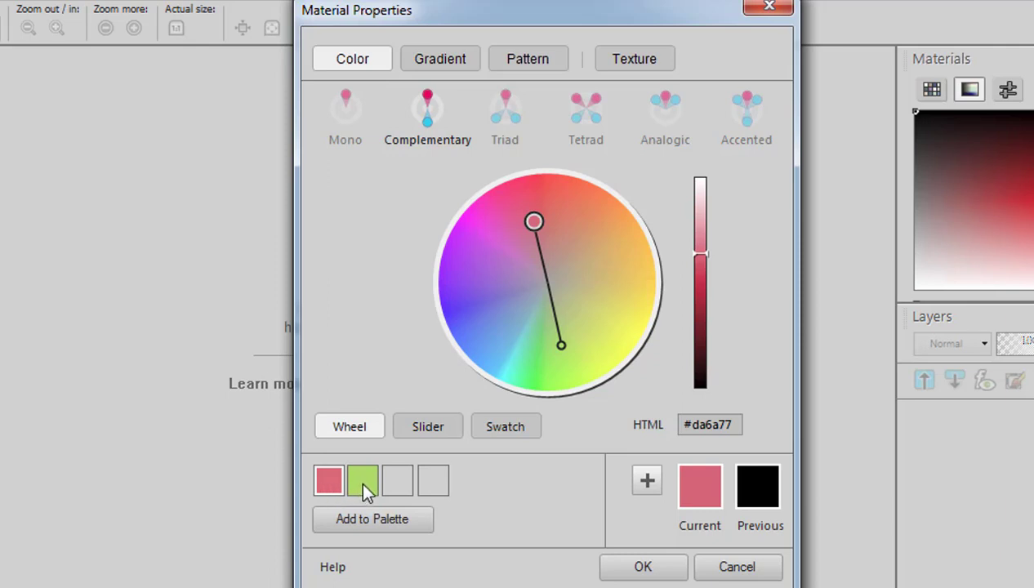
left_click_drag(536, 219, 635, 302)
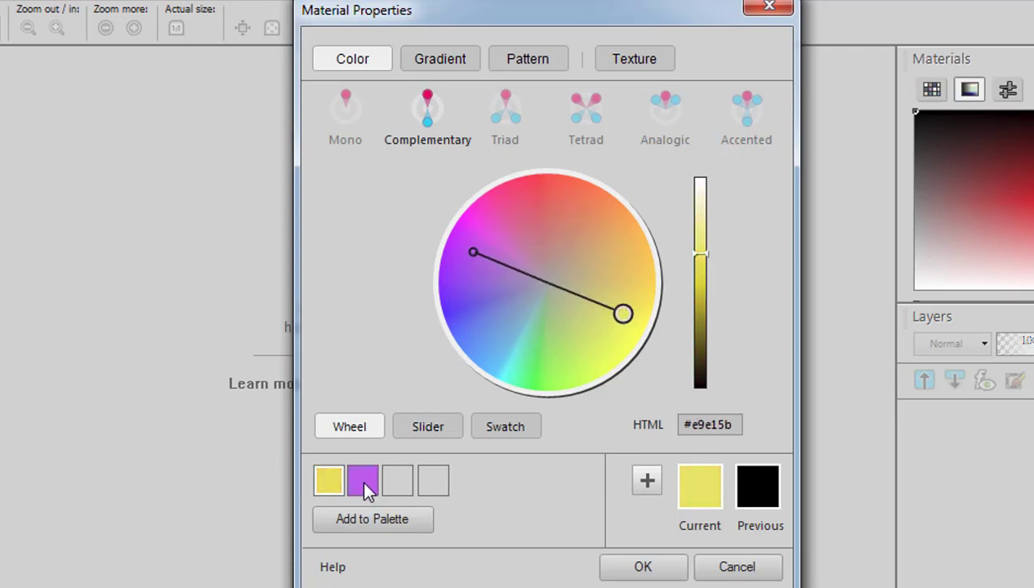
left_click(507, 119)
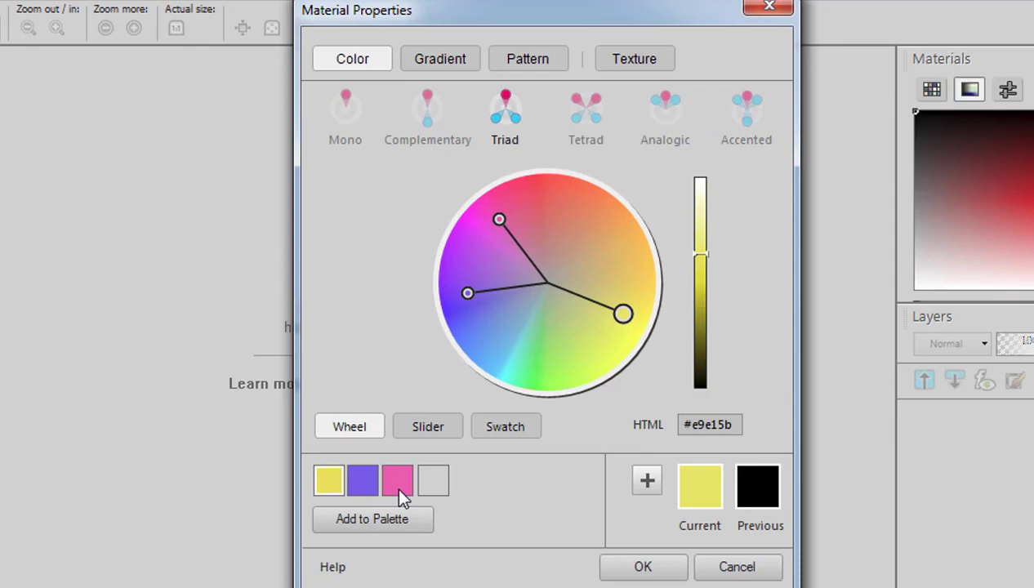
left_click(588, 137)
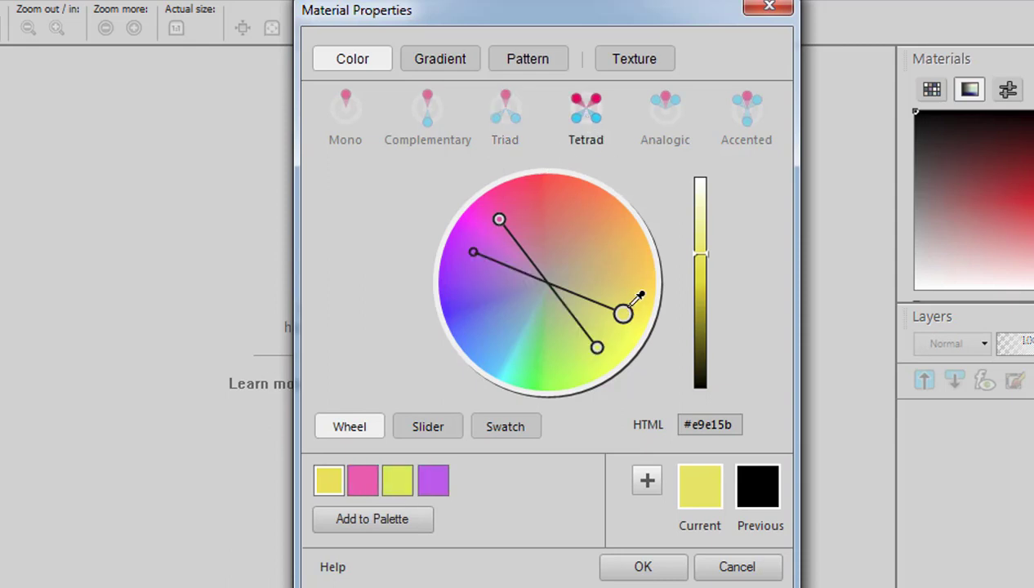
left_click_drag(628, 307, 632, 260)
left_click_drag(627, 308, 597, 321)
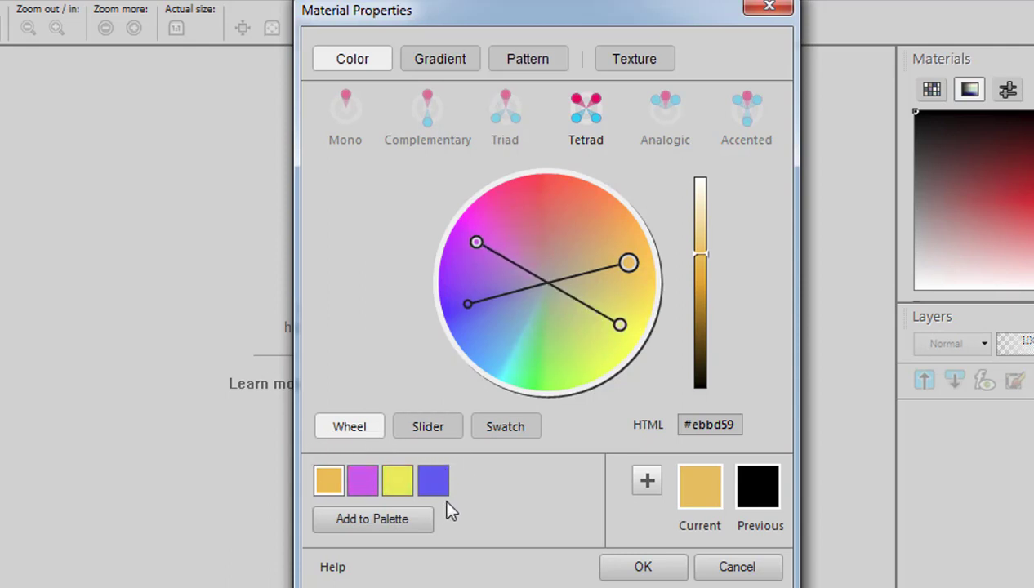
left_click(669, 107)
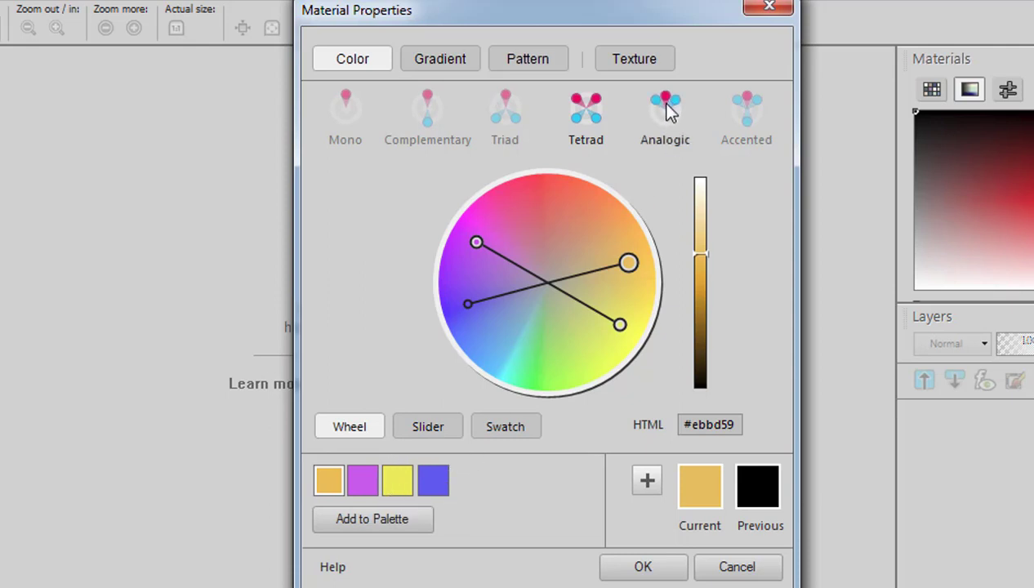
left_click(751, 117)
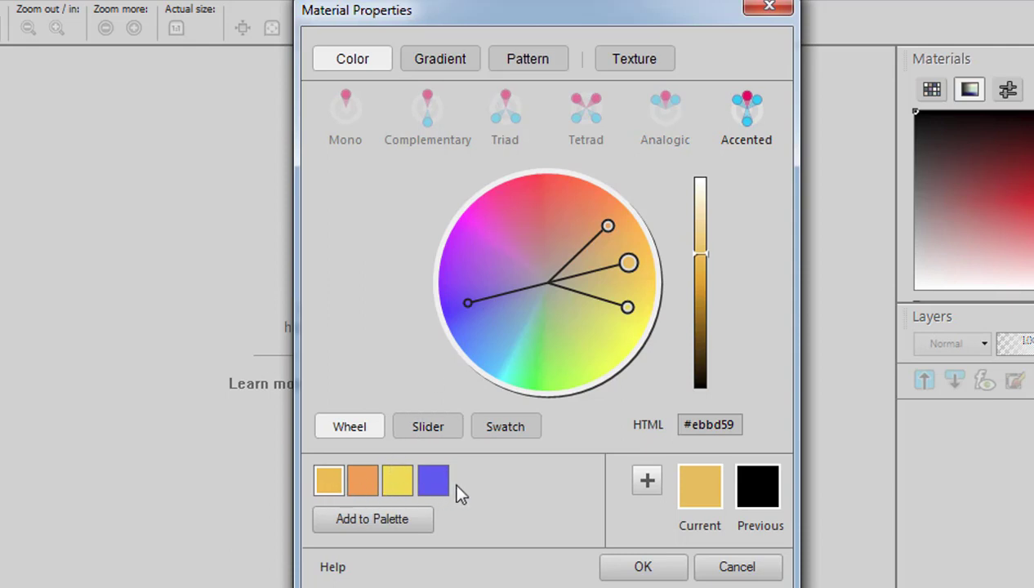
Create a new palette, Palette 2, and save the gold colour as 'Palette 2 Yellow1'.
left_click(369, 522)
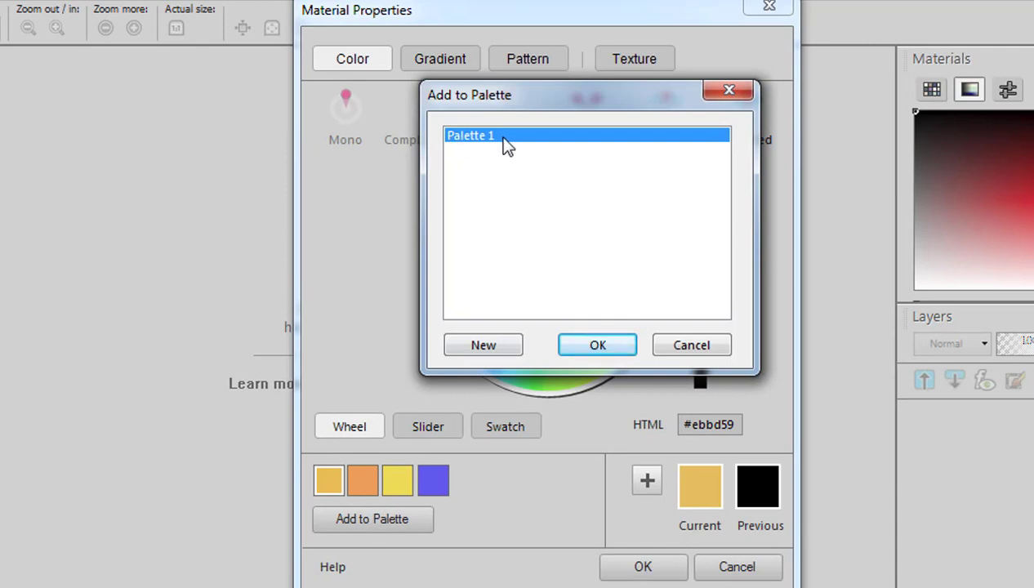
left_click(482, 346)
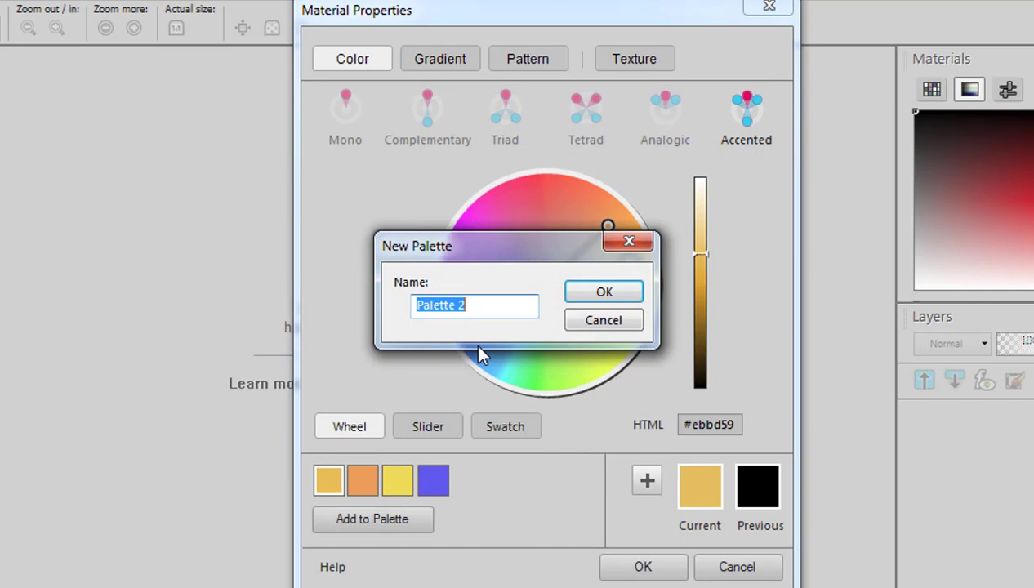
left_click(604, 292)
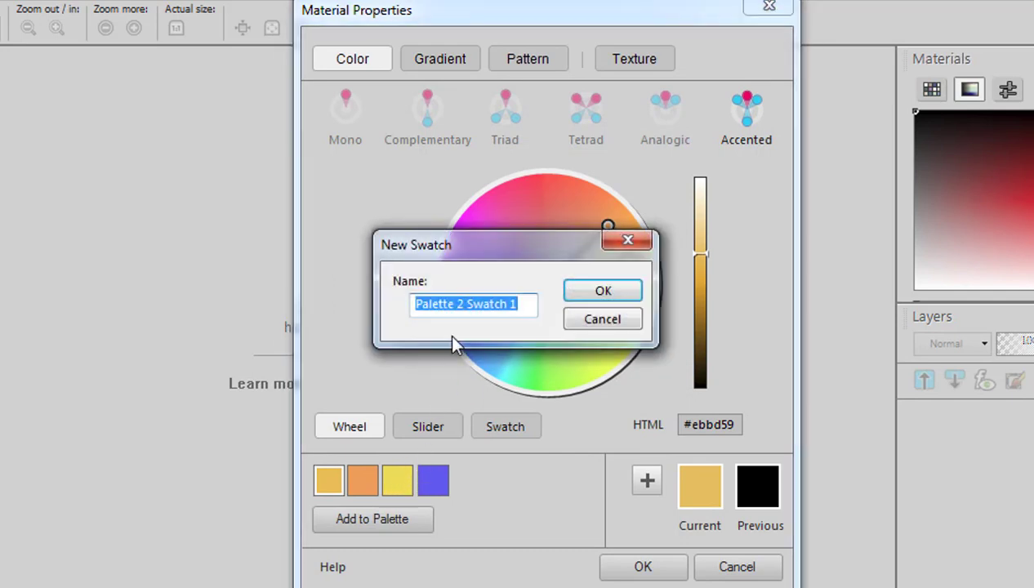
left_click(469, 309)
left_click_drag(469, 309, 512, 305)
type("Yellow1")
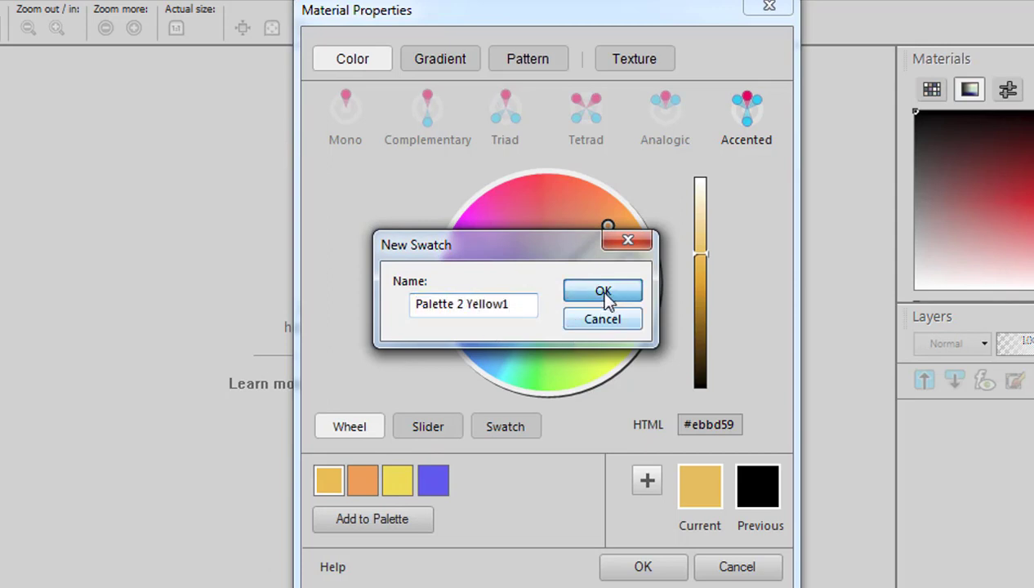
left_click(604, 296)
Add the orange harmony colour to Palette 2 as 'Palette 2 Orange'.
left_click(363, 482)
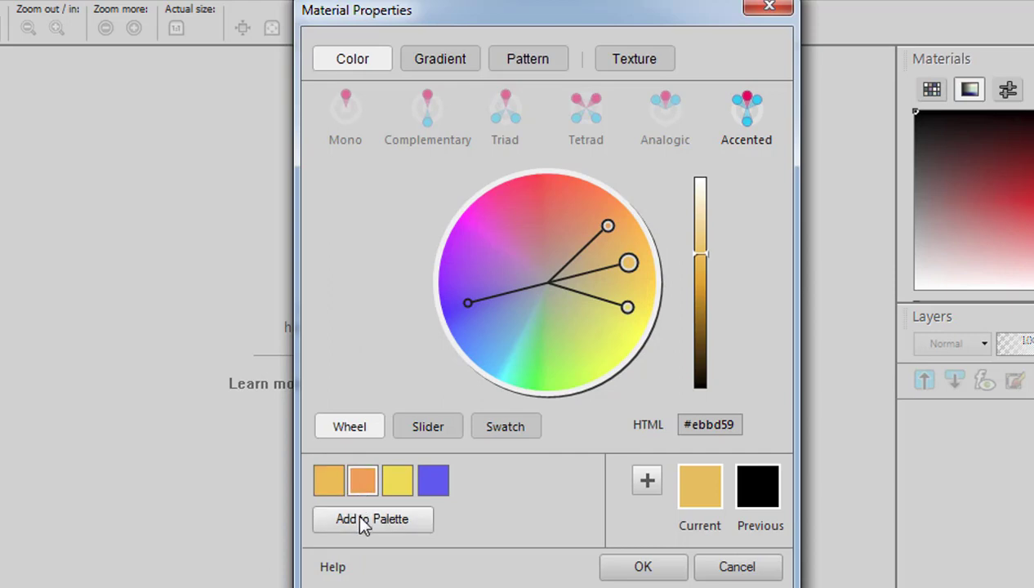
left_click(369, 522)
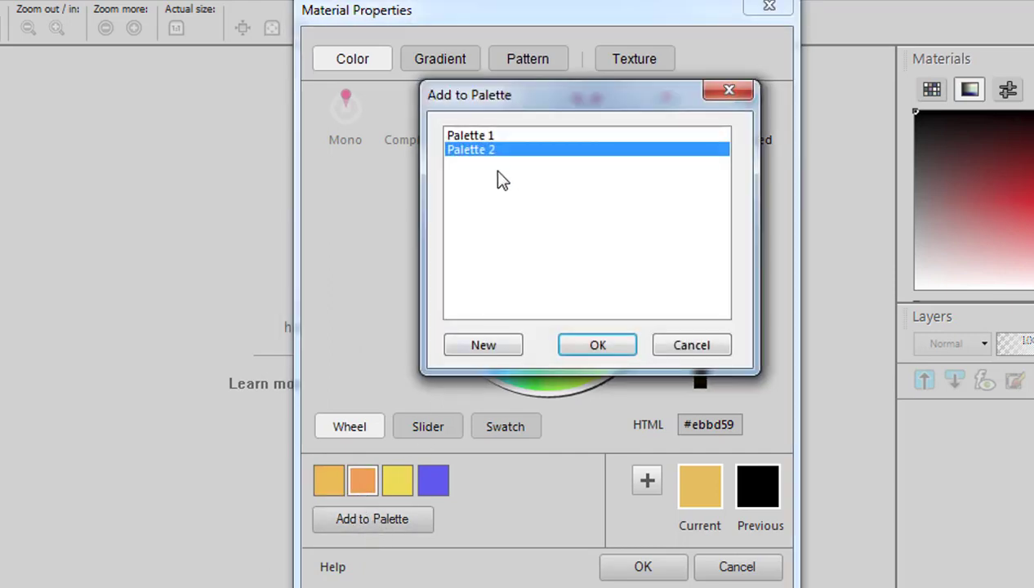
left_click(597, 345)
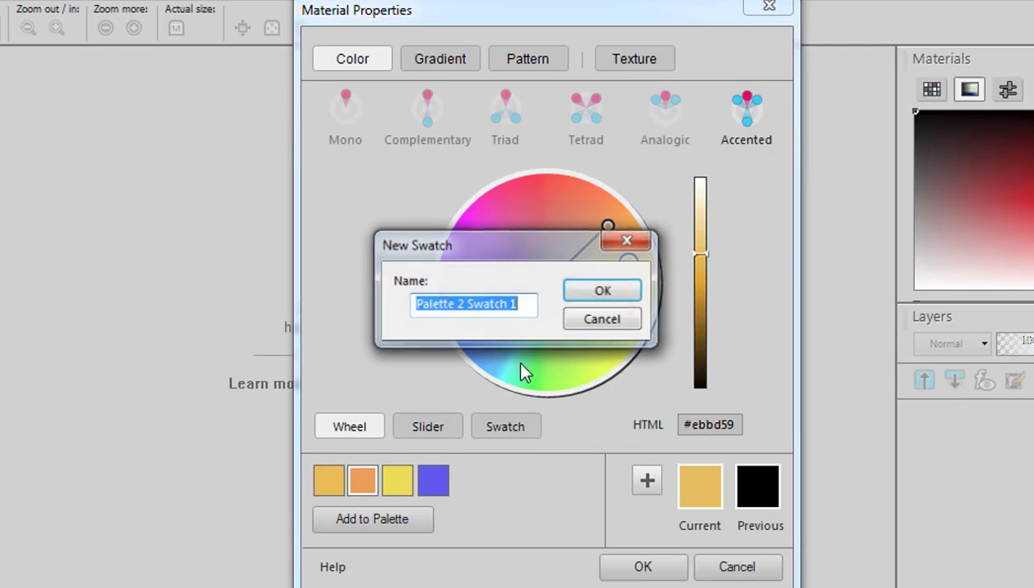
left_click_drag(466, 304, 536, 304)
type("Orange")
key("Return")
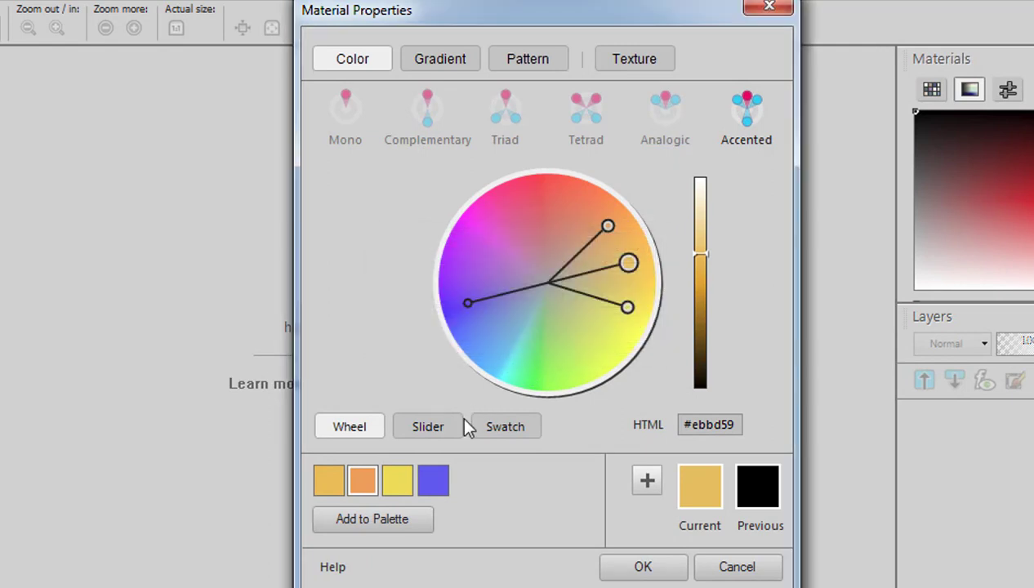
Add the yellow harmony colour to Palette 2 as 'Palette 2 Yellow2'.
left_click(383, 523)
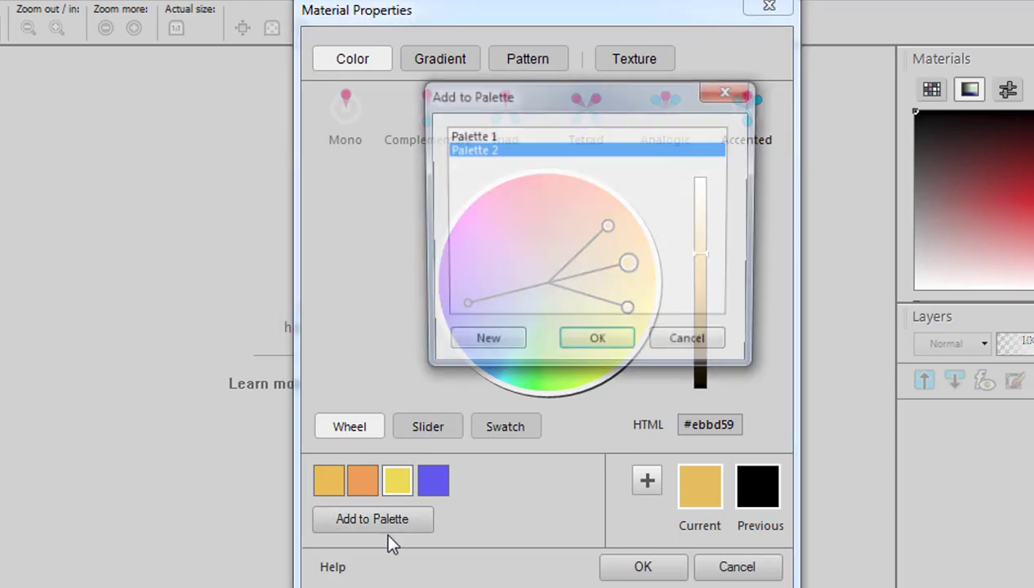
left_click(586, 350)
left_click_drag(468, 309, 552, 317)
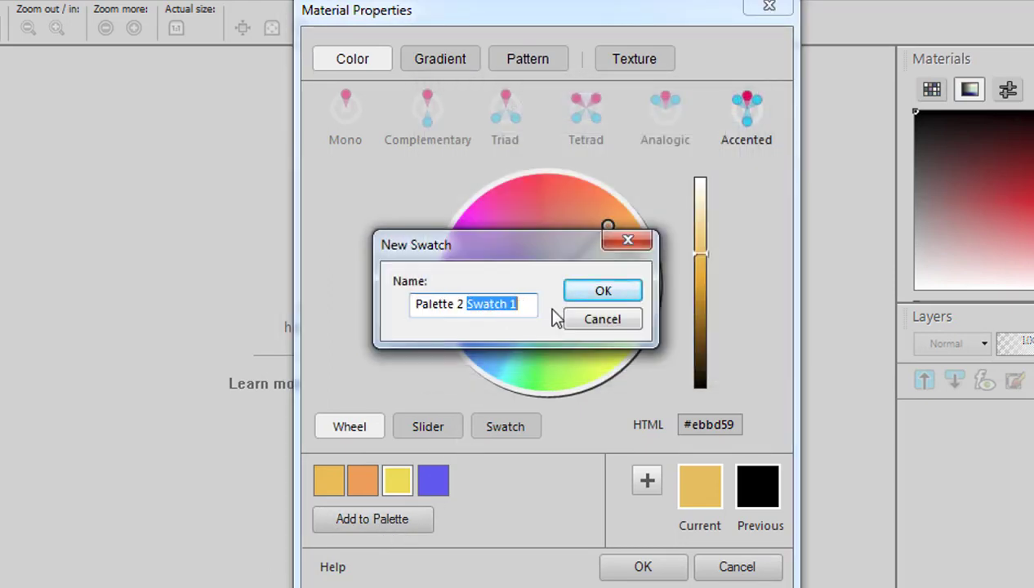
type("Yellow2")
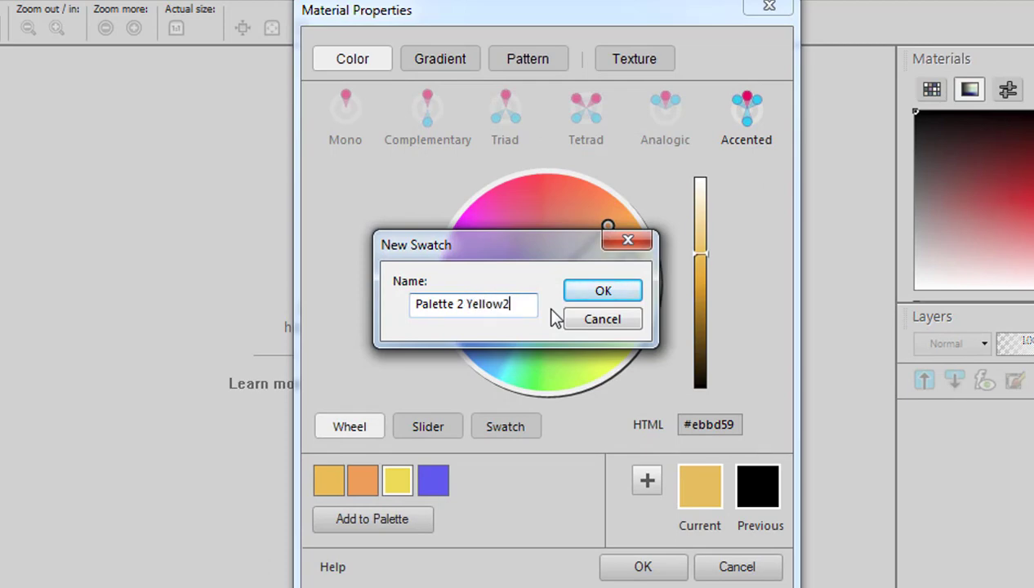
key("Return")
Add the blue harmony colour to Palette 2 as 'Palette 2 Purple1' and show the swatches.
left_click(389, 516)
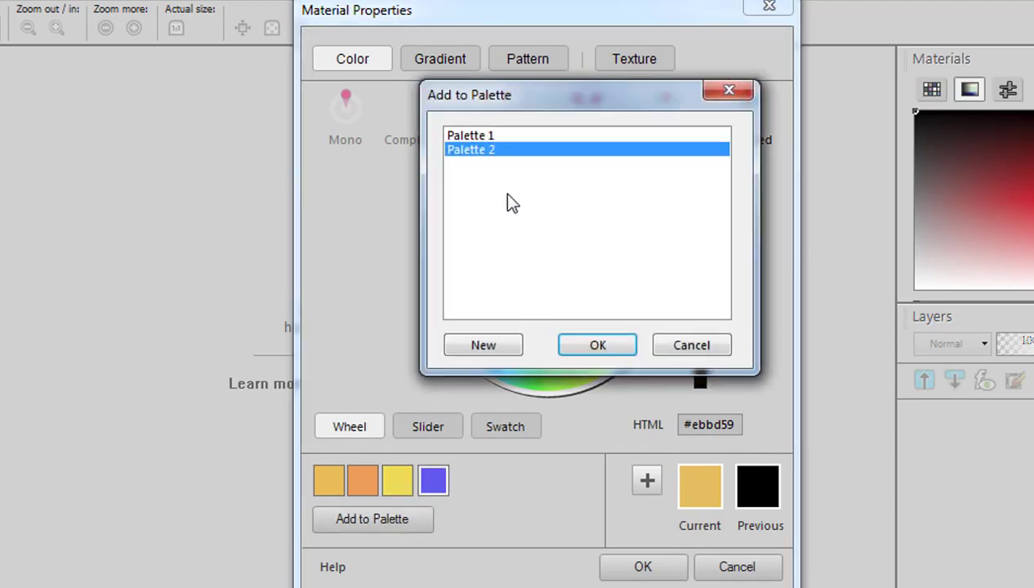
left_click(585, 346)
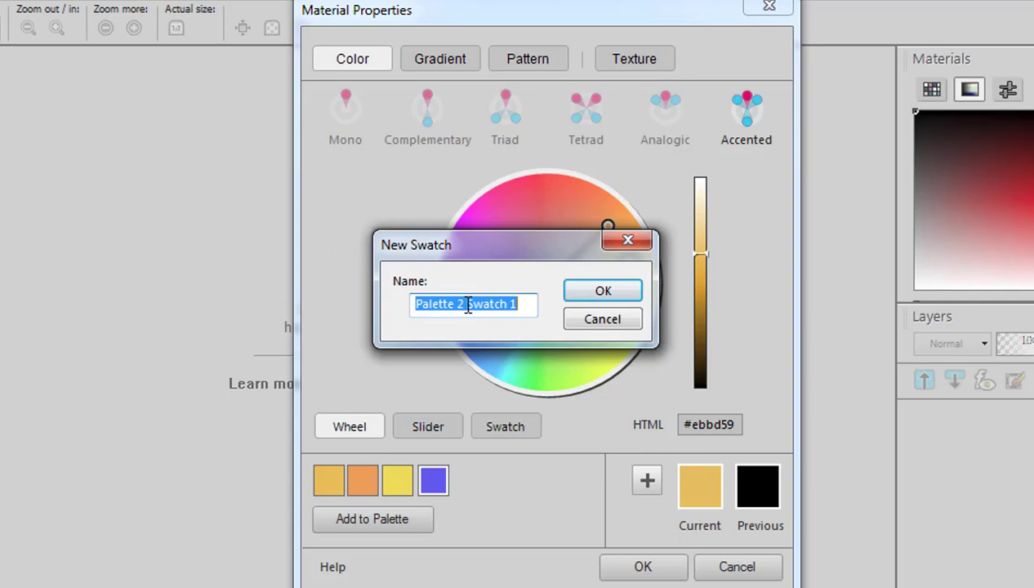
left_click_drag(464, 303, 565, 303)
type("Pur")
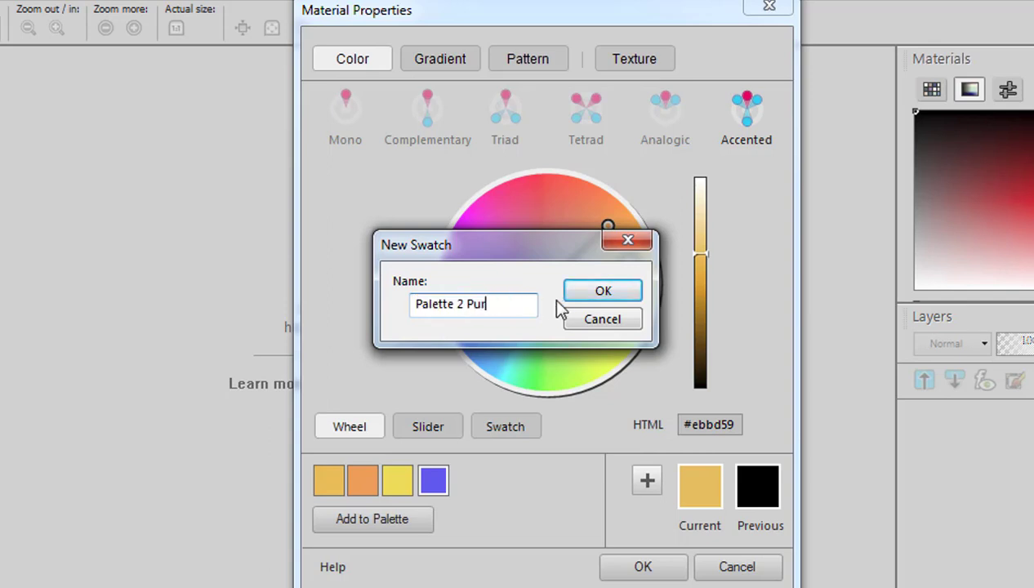
type("ple1")
left_click(603, 291)
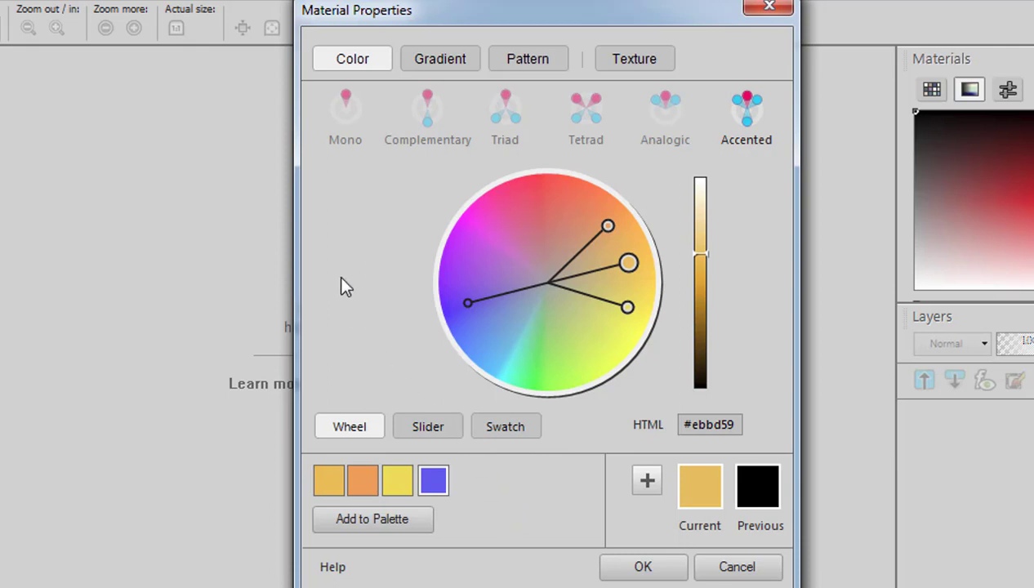
left_click(506, 426)
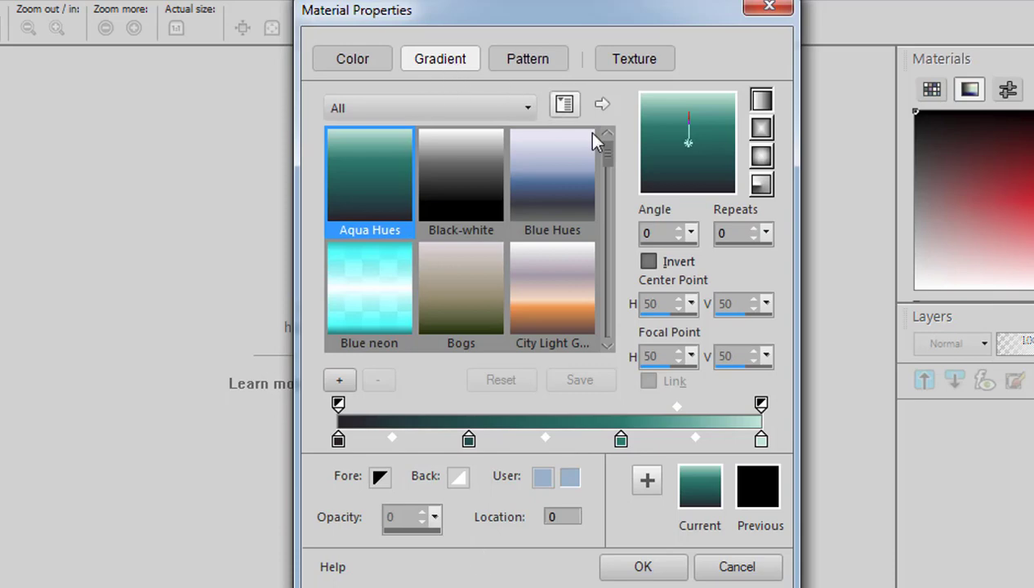
Select the lavender-and-orange sunset gradient as the current material.
left_click_drag(606, 161, 618, 194)
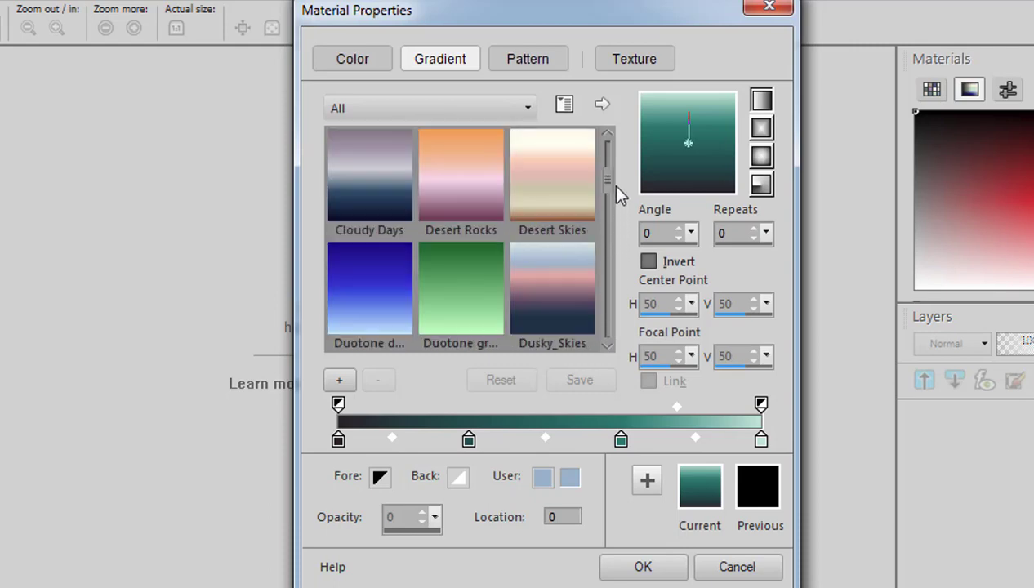
scroll(588, 200, "up", 1)
left_click(553, 198)
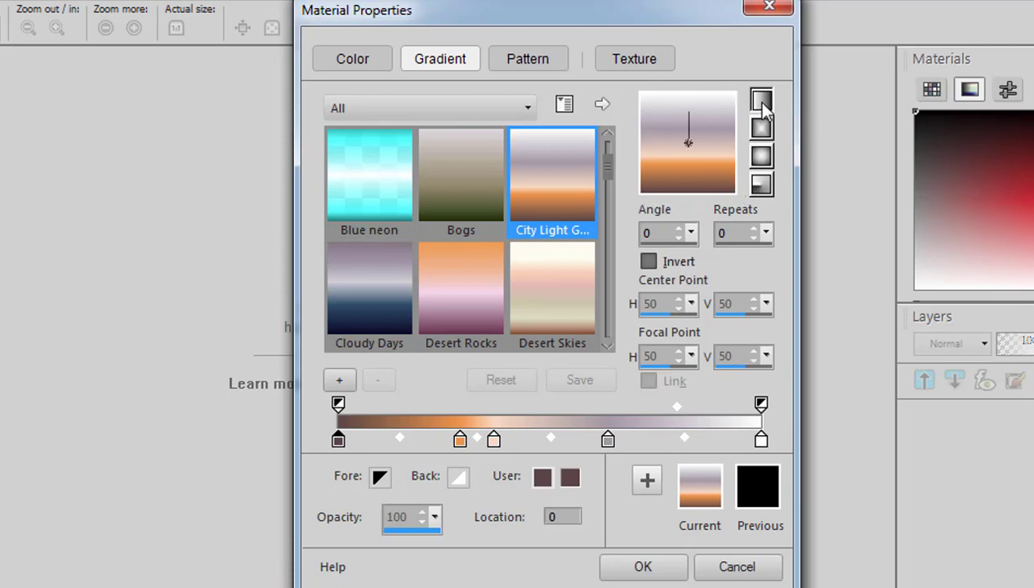
Preview Rectangular, Sunburst and Angular styles, then return to Linear with angle 0 and 0 repeats.
left_click(762, 157)
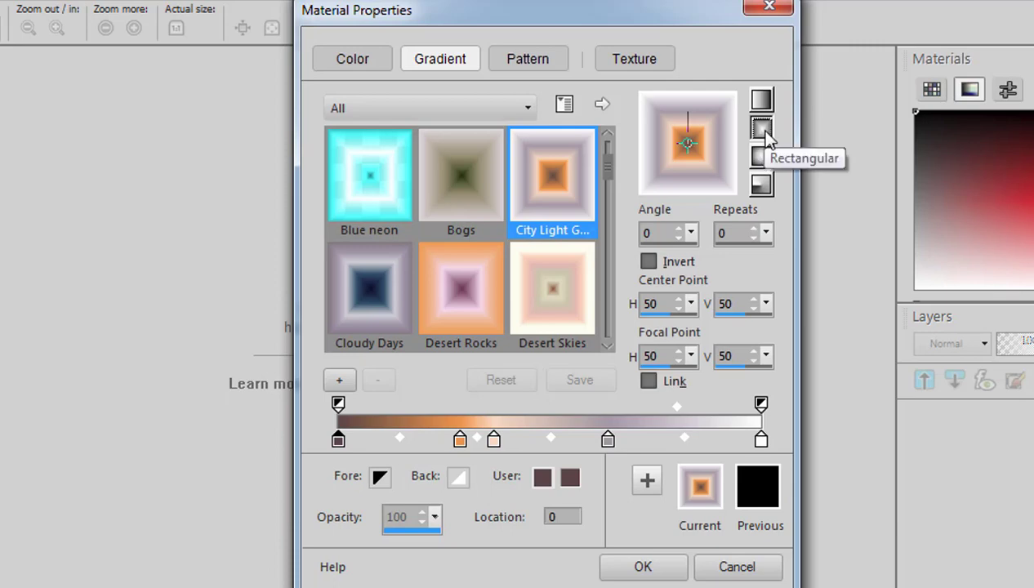
left_click(762, 160)
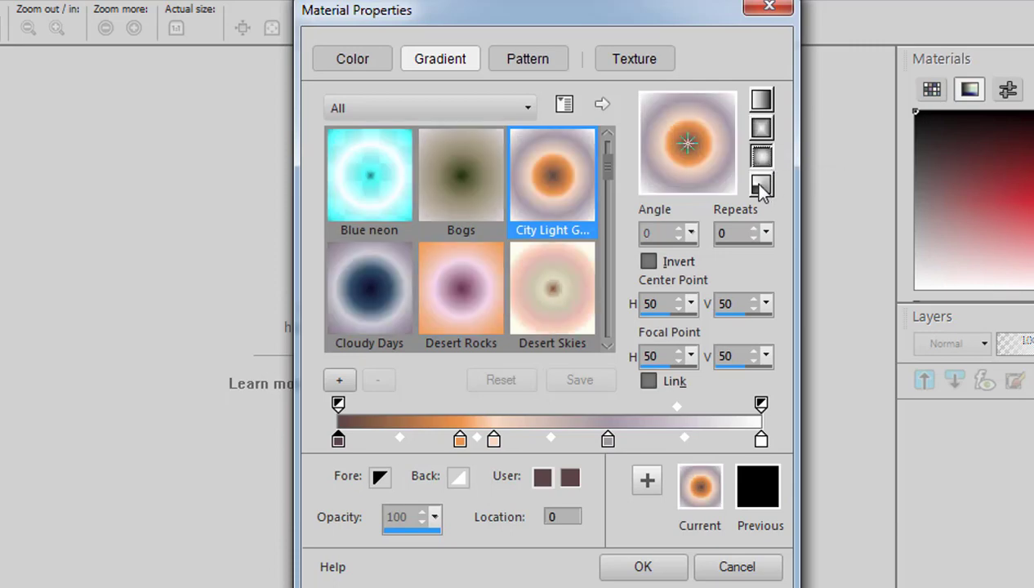
left_click(761, 184)
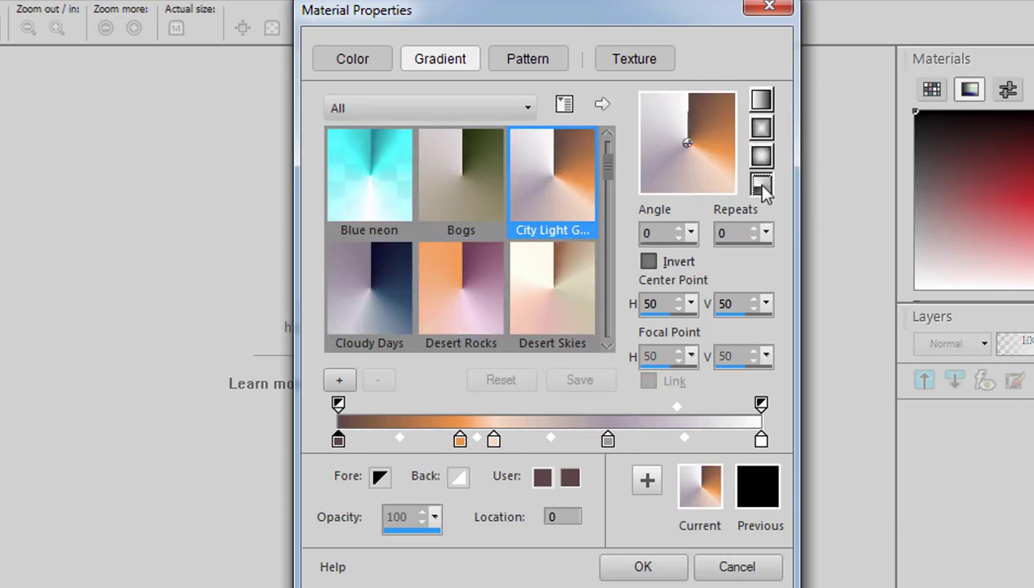
left_click(760, 102)
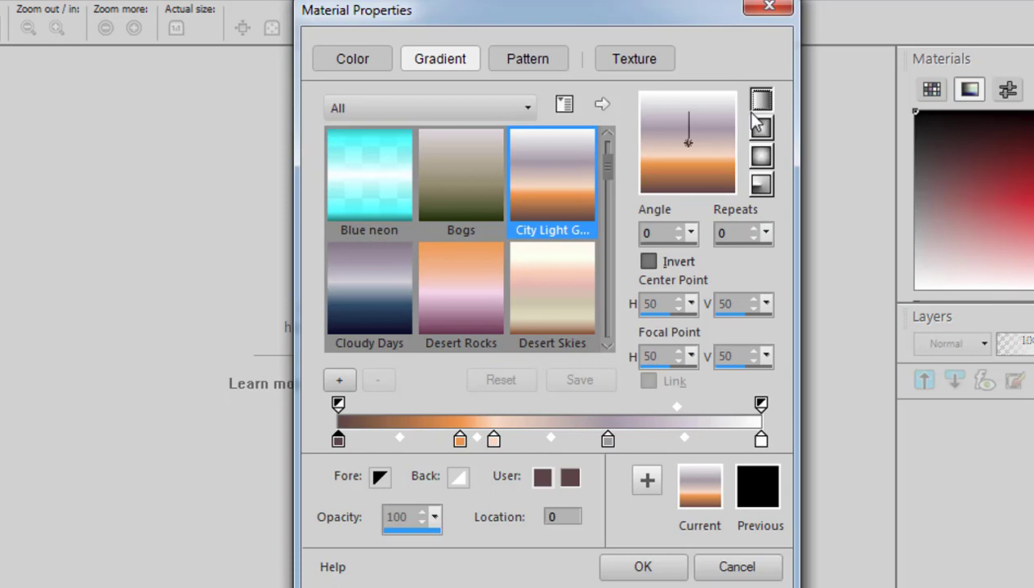
mouse_move(656, 244)
left_mouse_down()
mouse_move(674, 247)
mouse_move(636, 245)
left_mouse_up()
mouse_move(716, 246)
left_mouse_down()
mouse_move(743, 254)
mouse_move(712, 253)
left_mouse_up()
Choose the Abstract 02 pattern, rotate to 160 and back to 0, scale to 54, then return to colours.
left_click(526, 63)
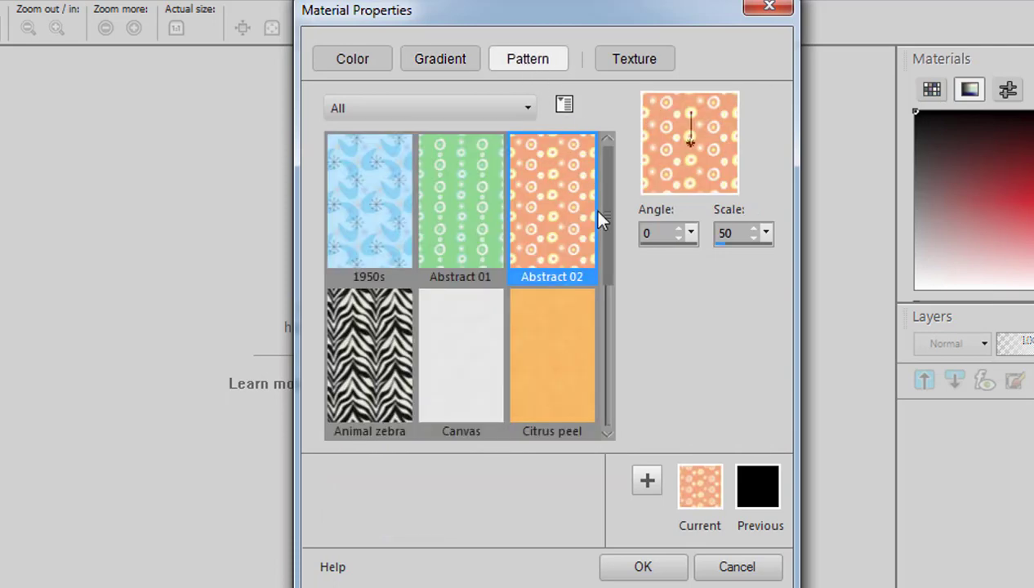
scroll(608, 367, "down", 2)
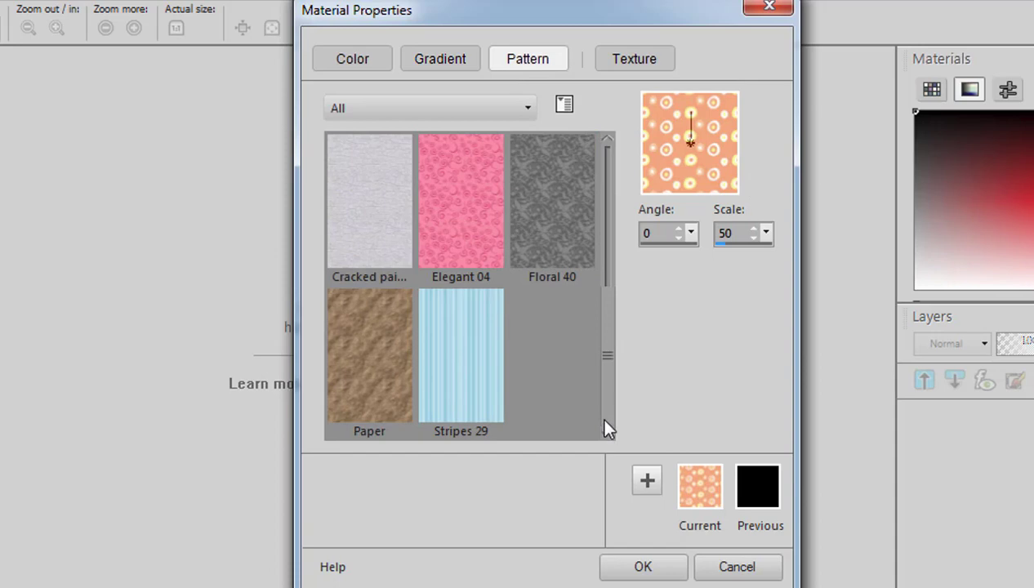
scroll(606, 300, "up", 2)
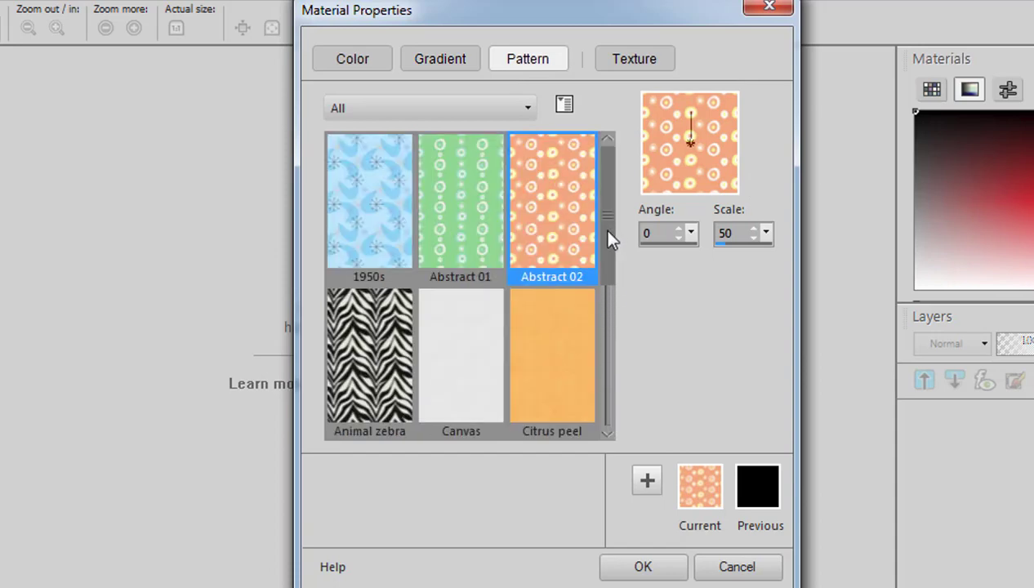
double_click(647, 236)
type("160")
left_click_drag(667, 247, 633, 247)
mouse_move(723, 245)
left_mouse_down()
mouse_move(743, 246)
mouse_move(723, 248)
left_mouse_up()
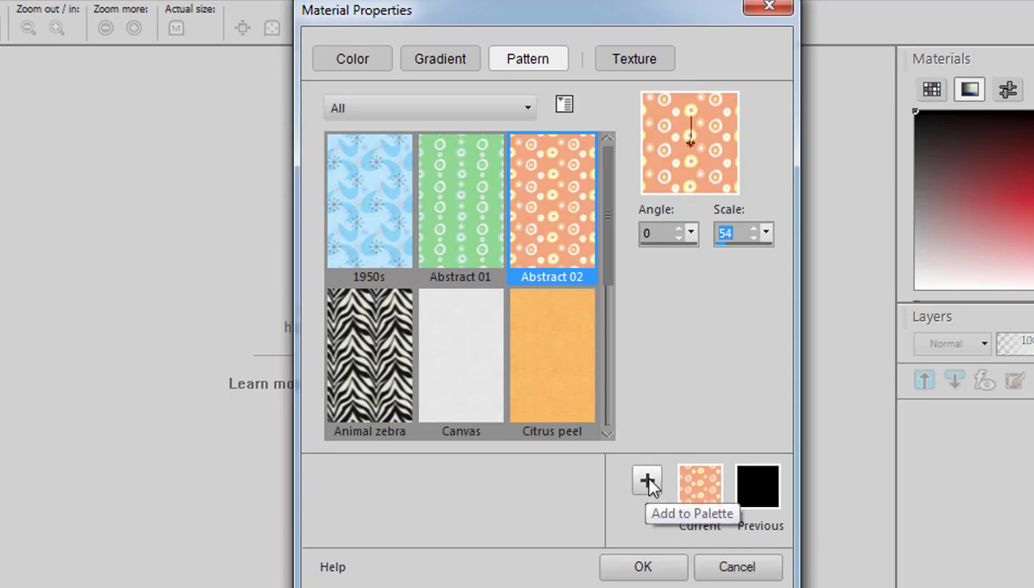
left_click(618, 63)
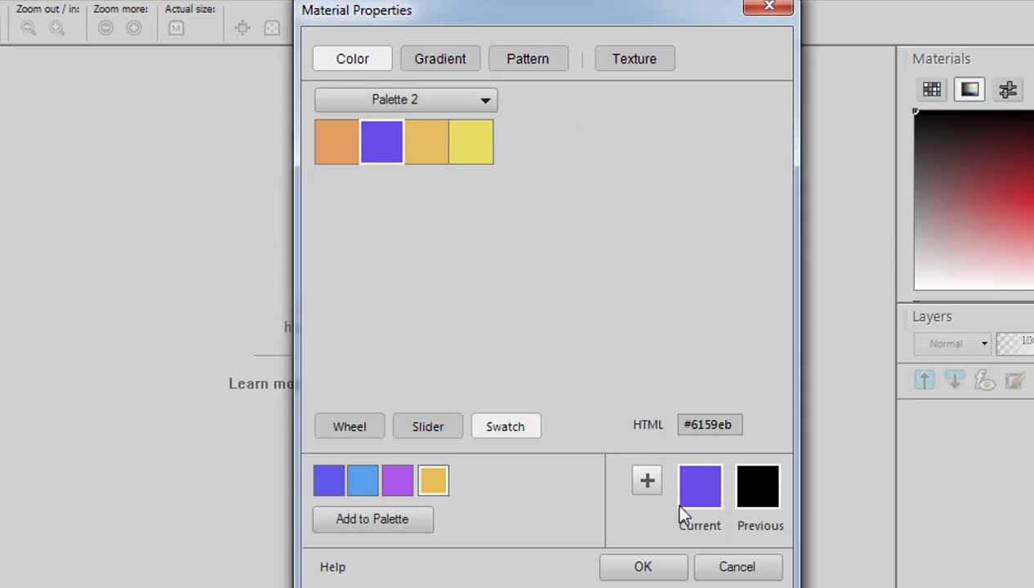
Show the texture list with Asphalt, Brick wall and Concrete for the purple colour.
left_click(635, 62)
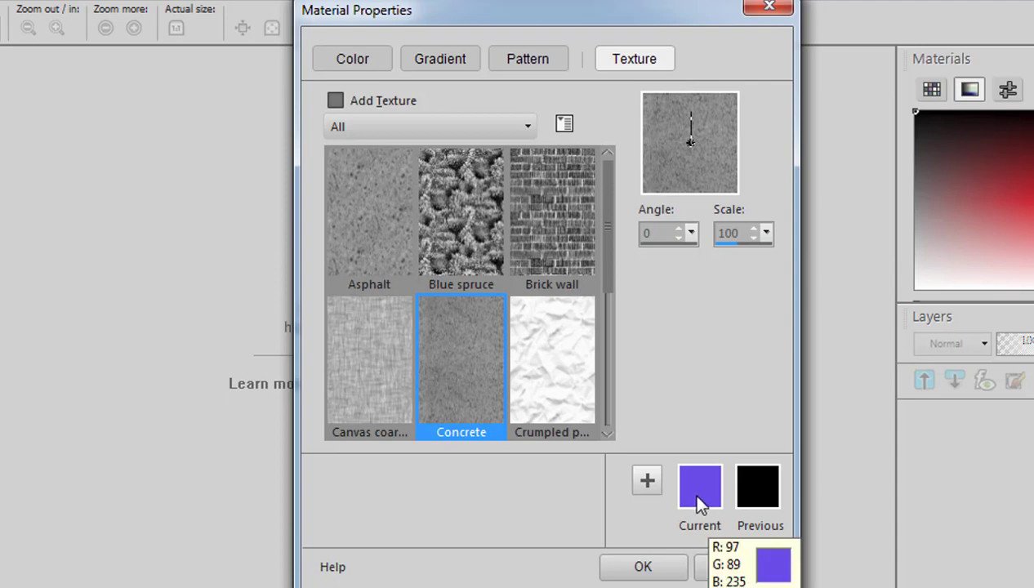
Enable Add Texture, try Brick wall and Crumpled paper, then apply Canvas coarse at scale 99.
left_click(335, 101)
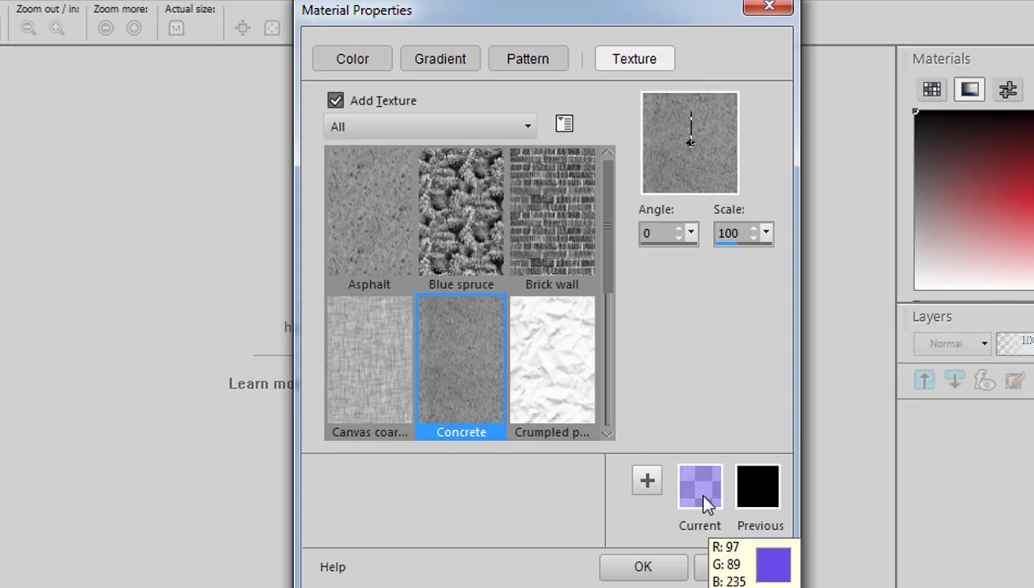
left_click(561, 227)
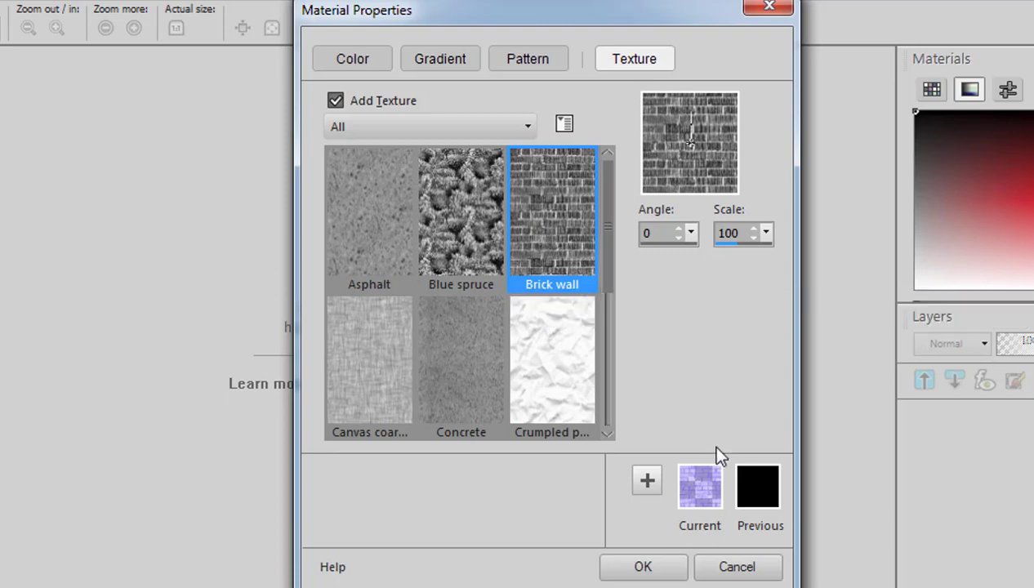
mouse_move(711, 498)
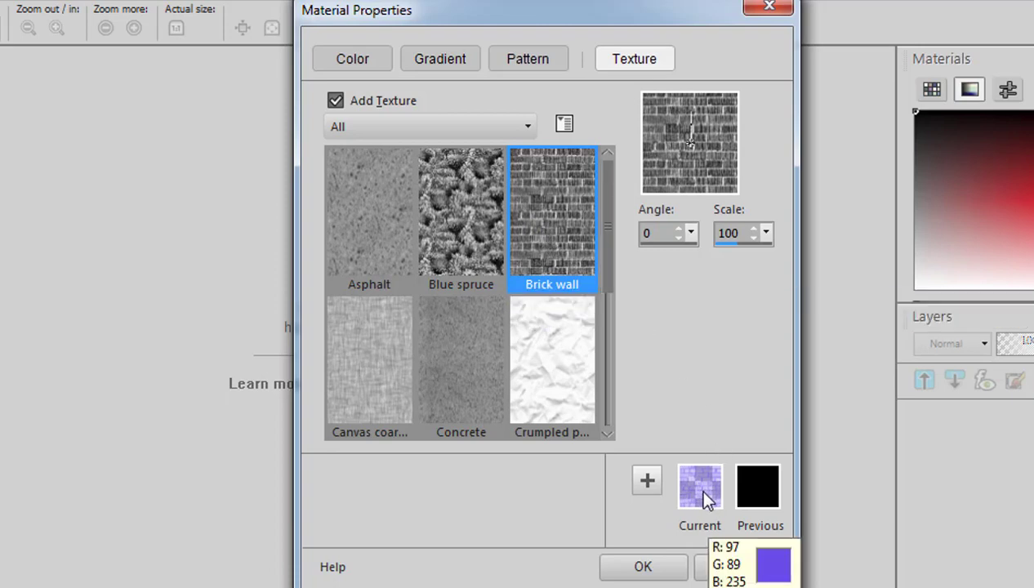
left_click(562, 394)
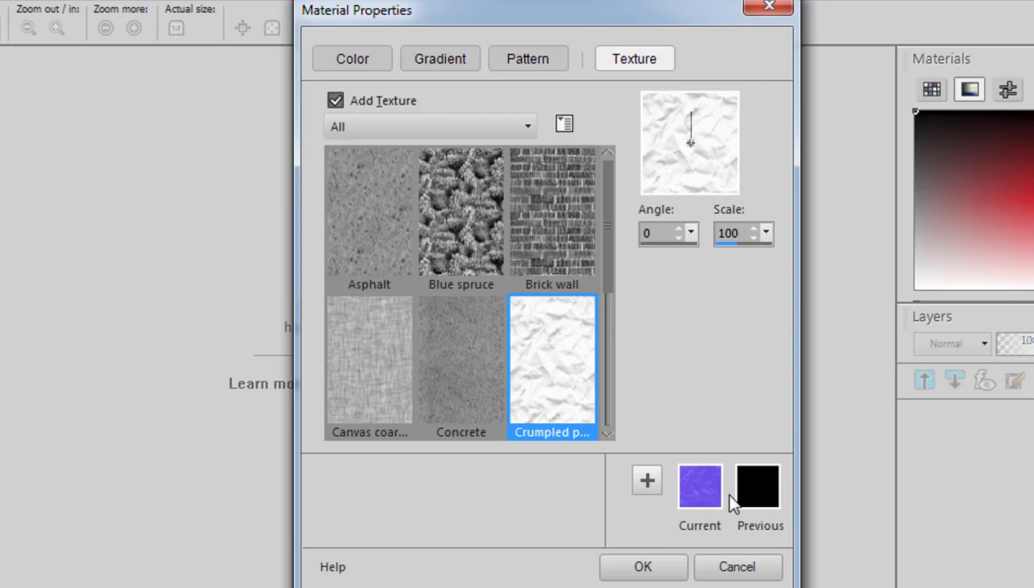
left_click(361, 370)
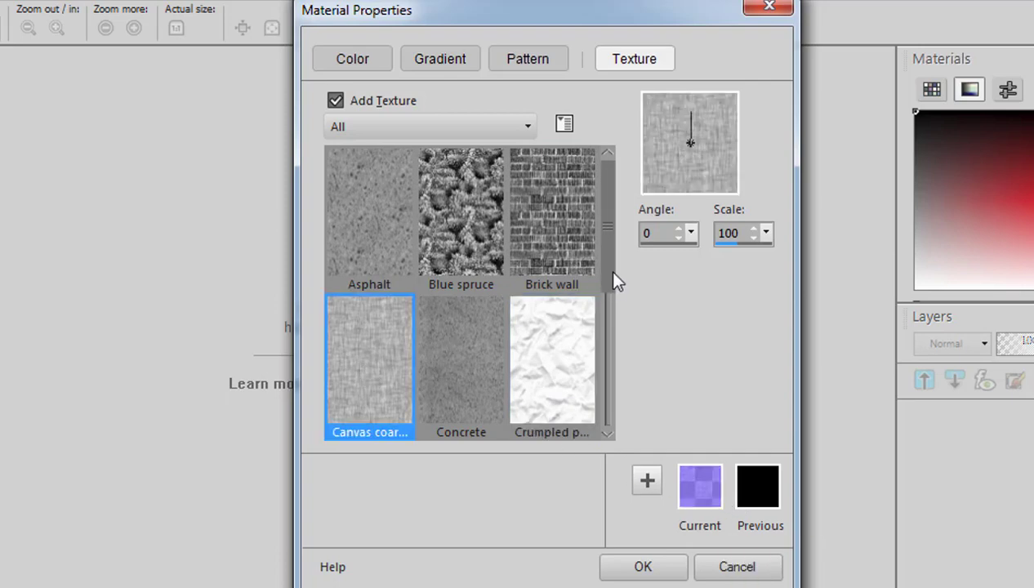
scroll(614, 347, "down", 1)
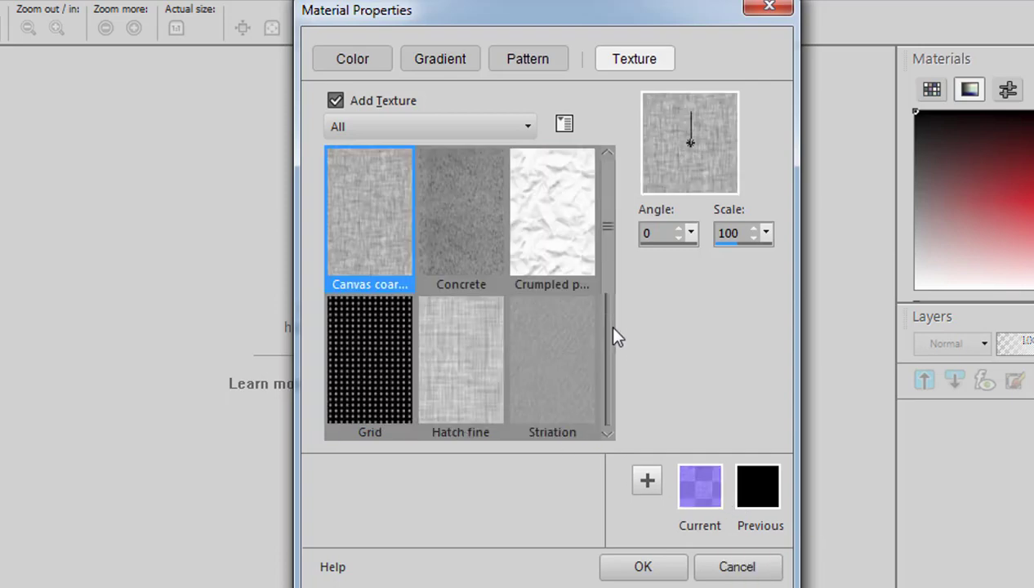
scroll(618, 247, "up", 1)
left_click_drag(639, 244, 713, 250)
left_click(736, 247)
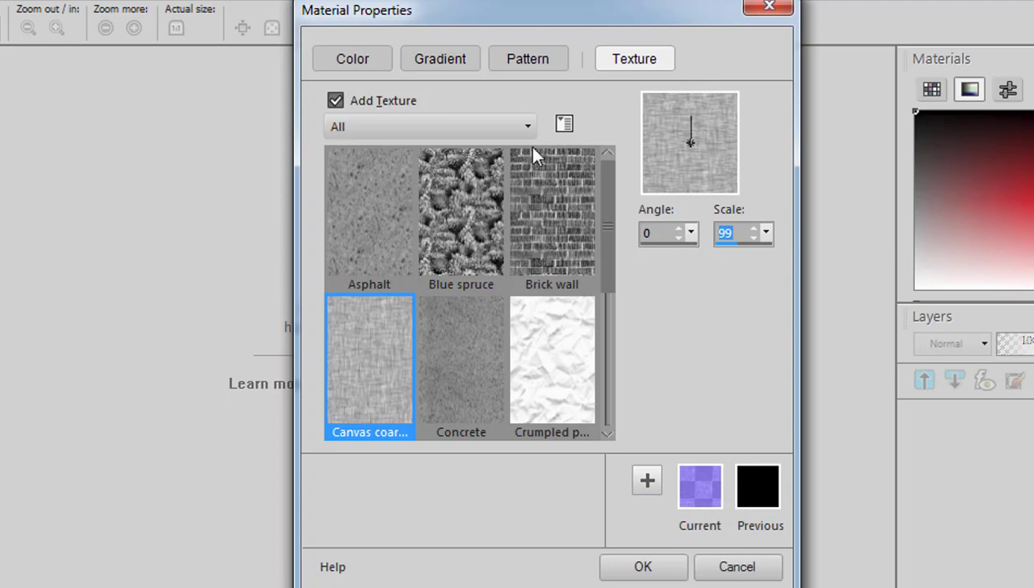
left_click(353, 58)
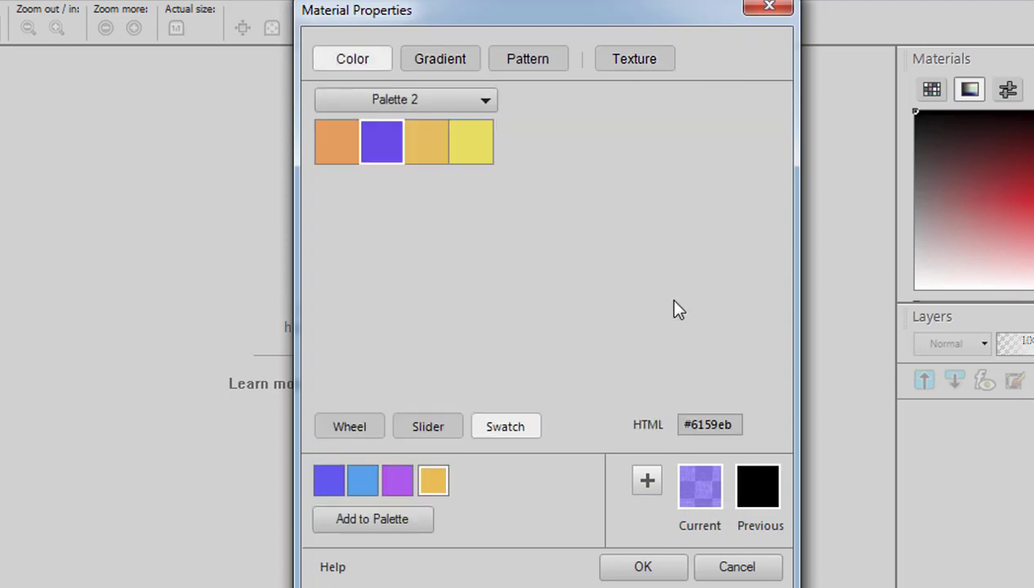